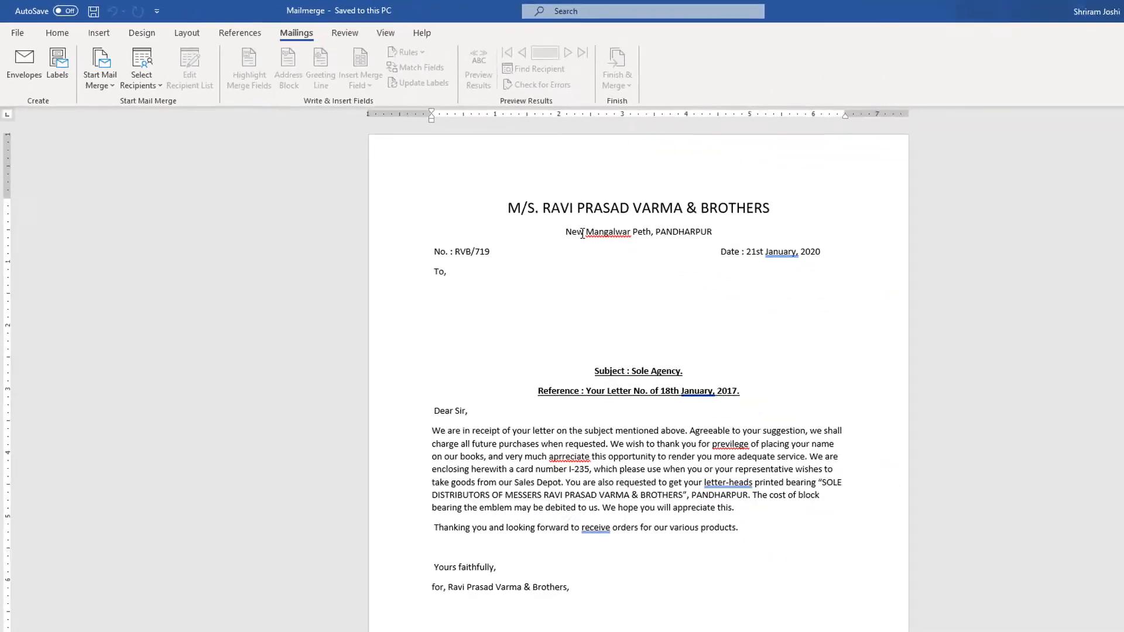
- Select the entire letter and open it for saving to the Quick Part Gallery as a new building block
{"action": "left_click_drag", "start_coordinate": [440, 175], "coordinate": [554, 423]}
{"action": "scroll", "coordinate": [541, 296], "scroll_direction": "up", "scroll_amount": 5}
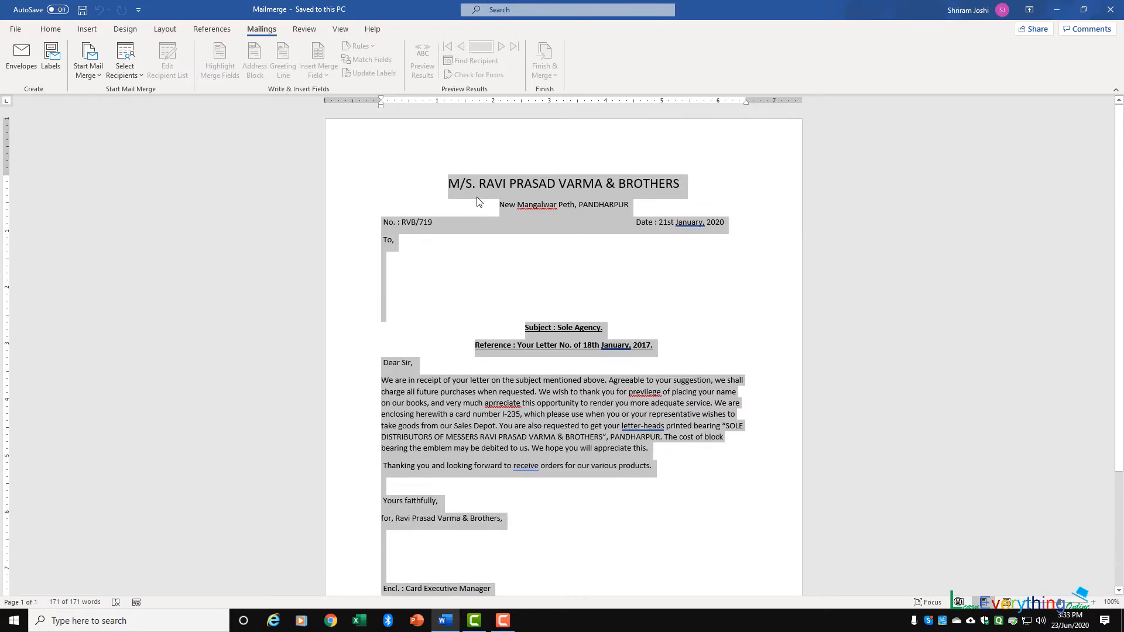
{"action": "left_click", "coordinate": [92, 32]}
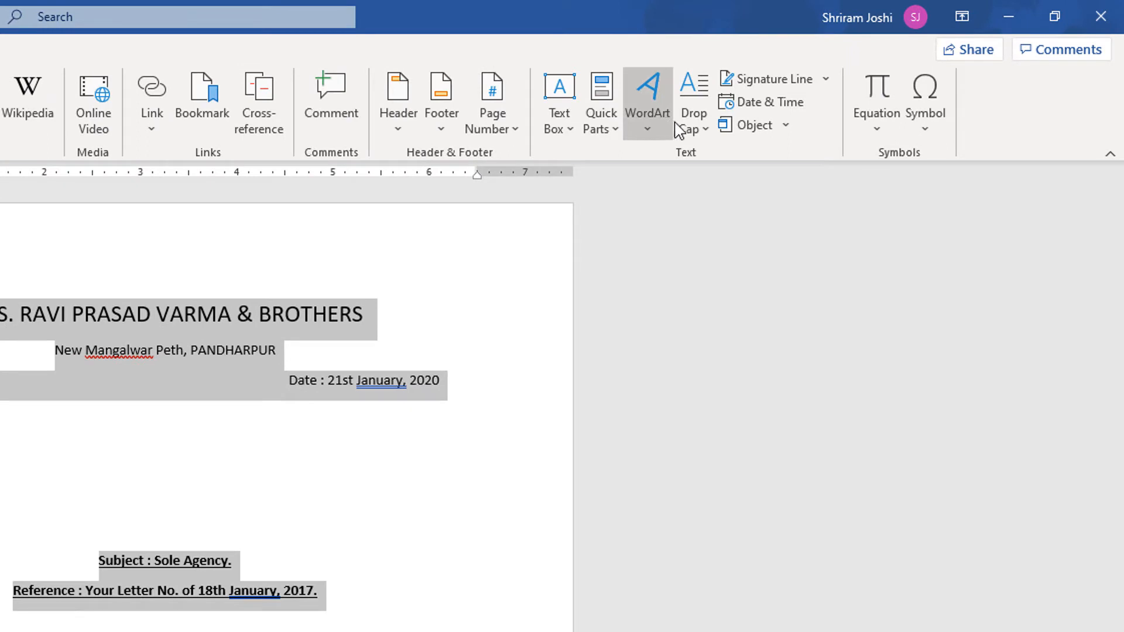
{"action": "left_click", "coordinate": [606, 122]}
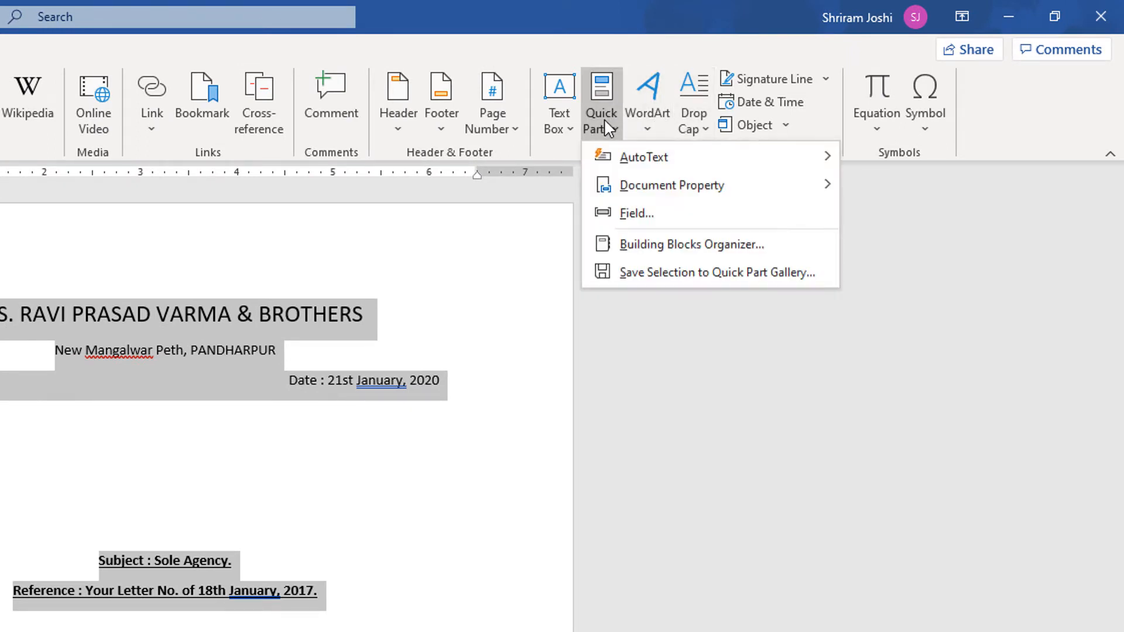
{"action": "mouse_move", "coordinate": [612, 163]}
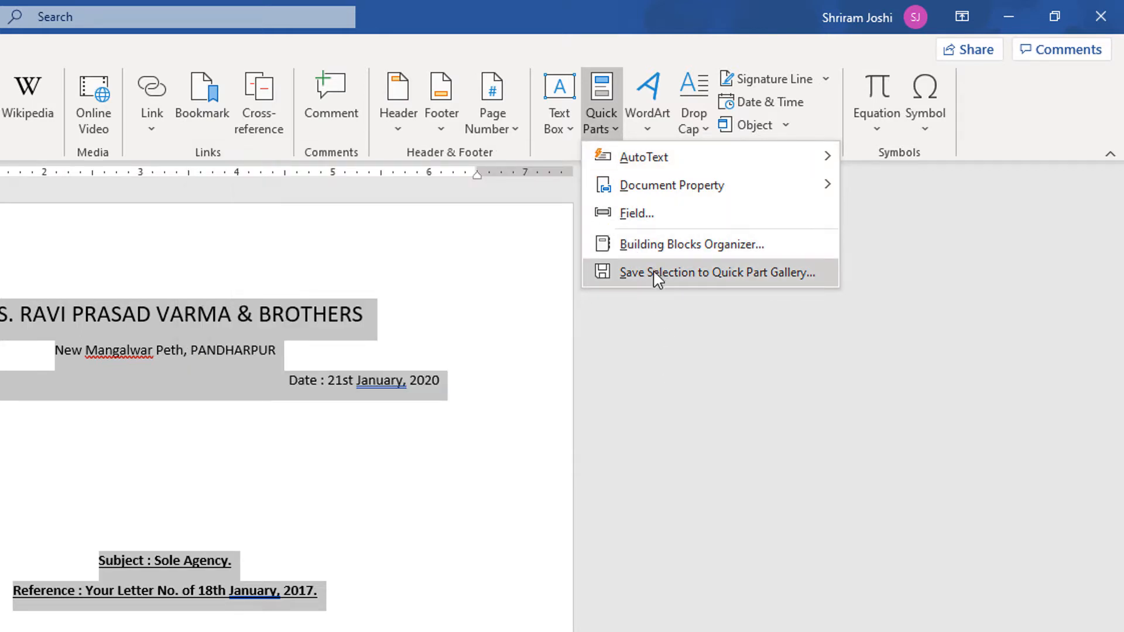
{"action": "left_click", "coordinate": [655, 274]}
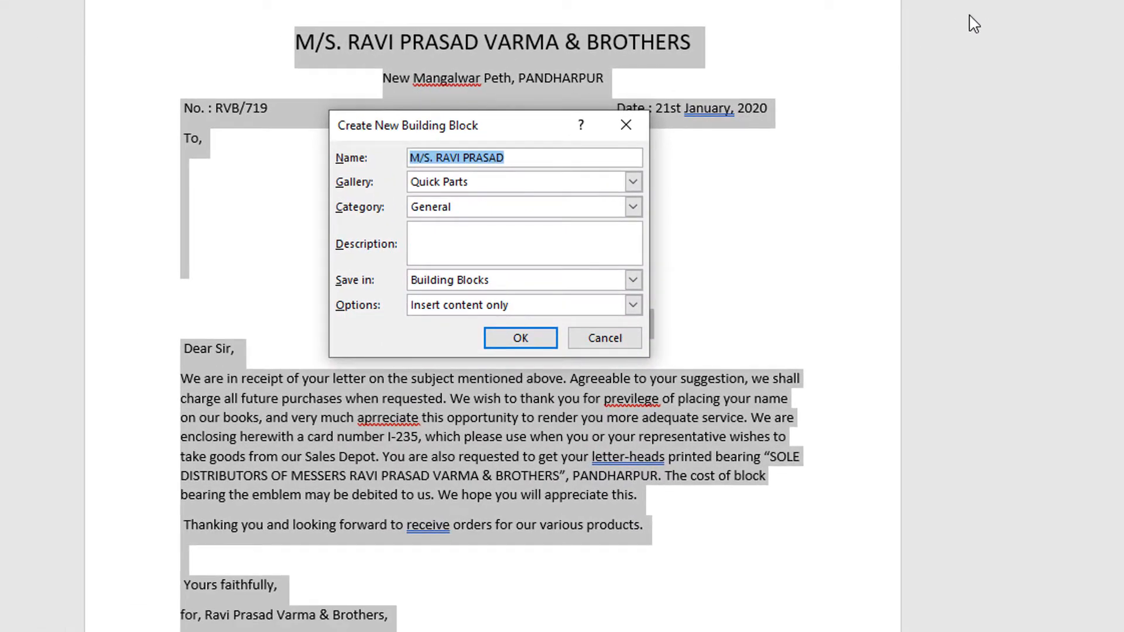
- Replace the suggested name of the new building block with "Le"
{"action": "key", "text": "BackSpace"}
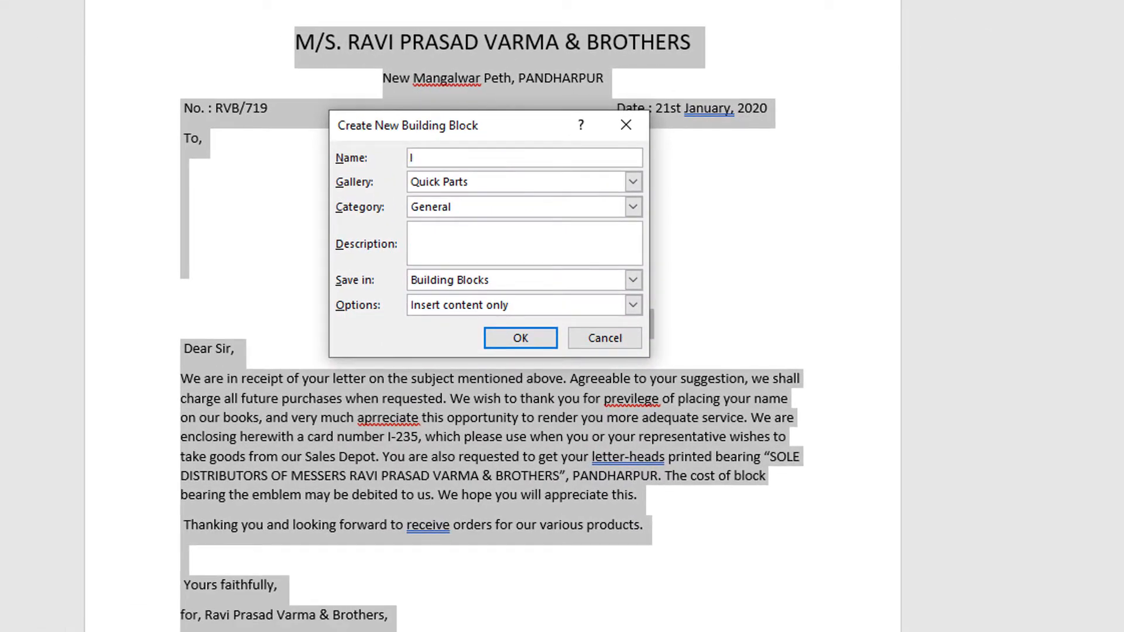
{"action": "type", "text": "I1"}
{"action": "key", "text": "BackSpace"}
{"action": "key", "text": "BackSpace"}
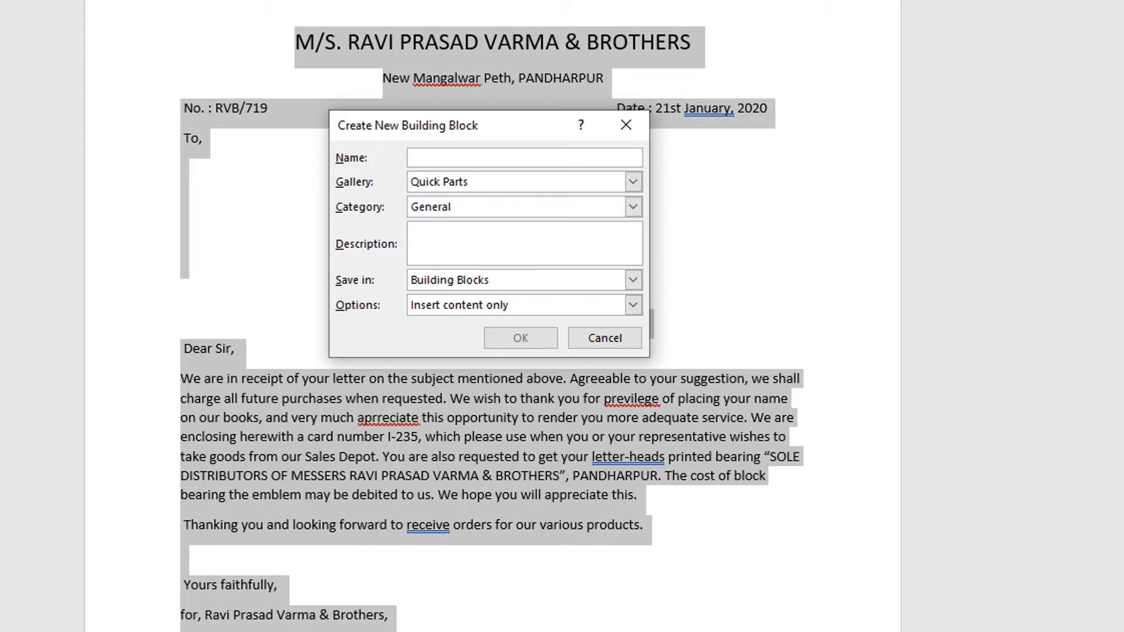
{"action": "type", "text": "L1"}
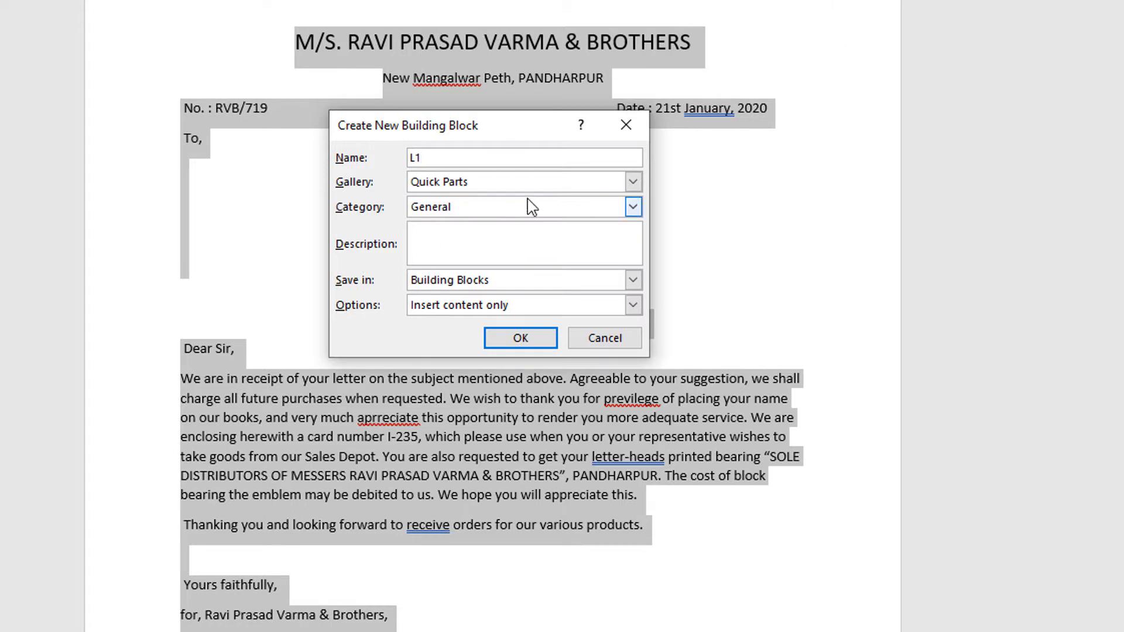
{"action": "key", "text": "BackSpace"}
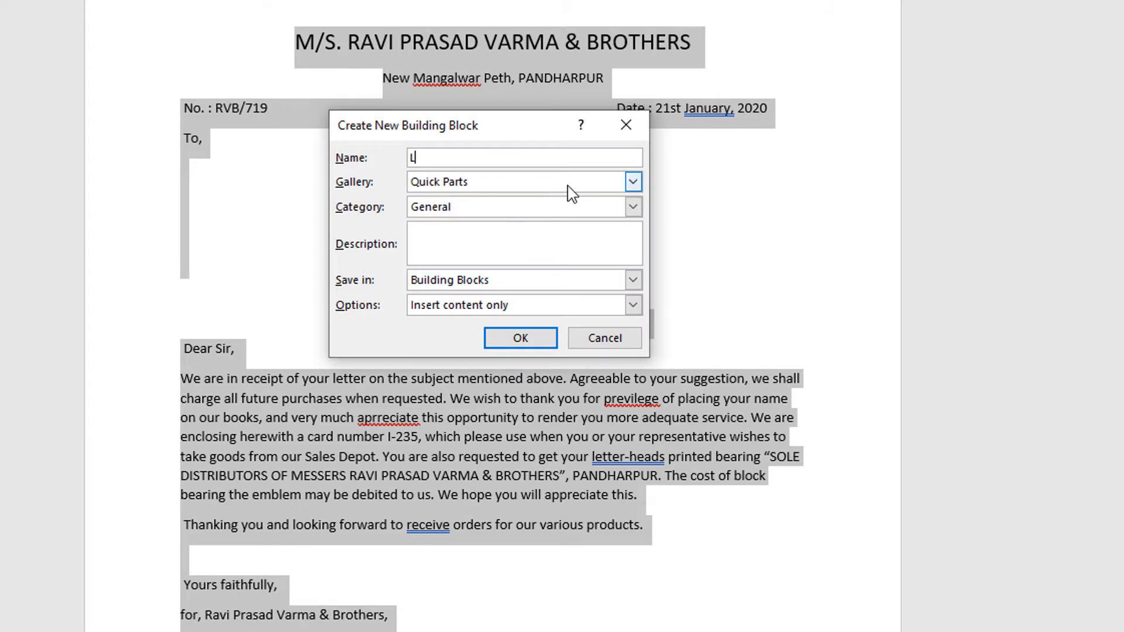
{"action": "type", "text": "e"}
- Save the building block with the description "agency" and check its entry in the Quick Parts gallery
{"action": "left_click", "coordinate": [472, 240]}
{"action": "left_click_drag", "start_coordinate": [483, 124], "coordinate": [790, 155]}
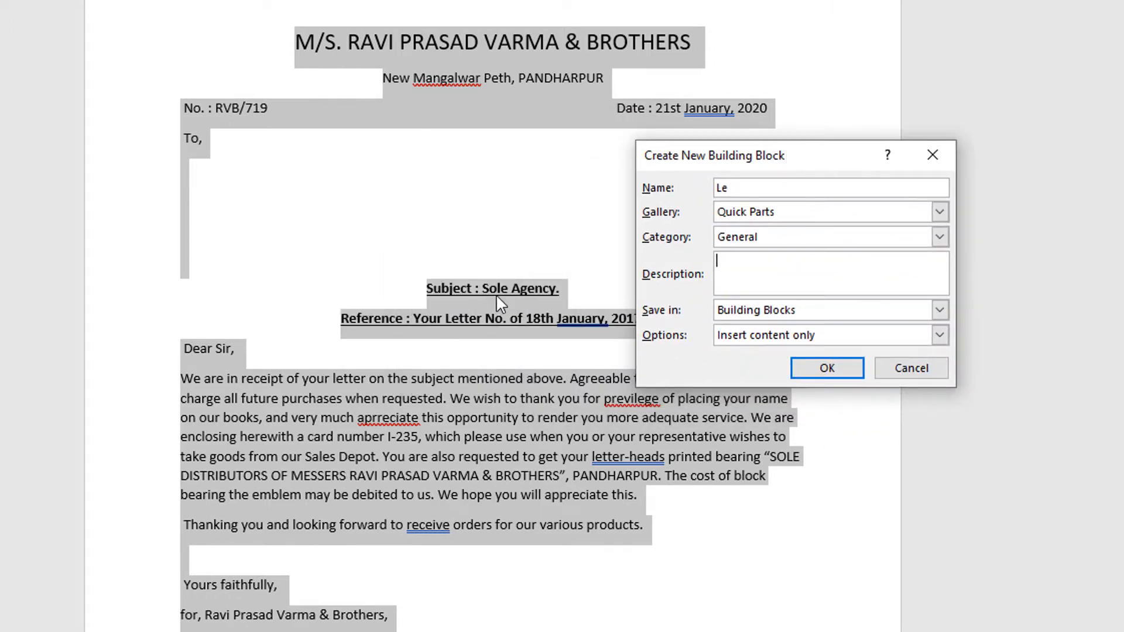
{"action": "type", "text": "agency"}
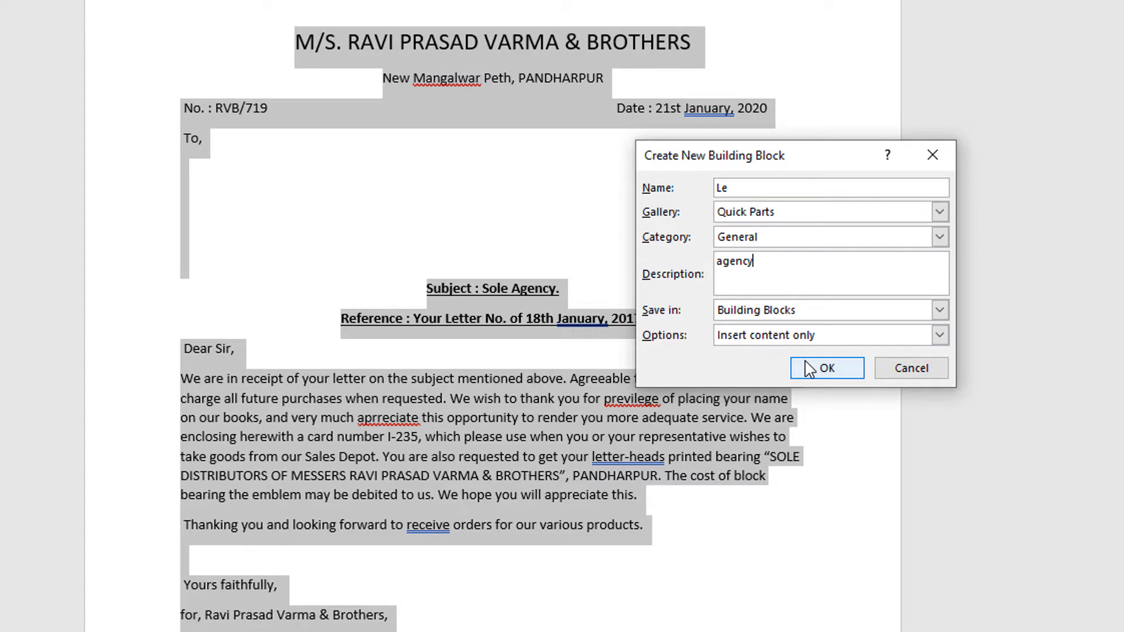
{"action": "left_click", "coordinate": [807, 368]}
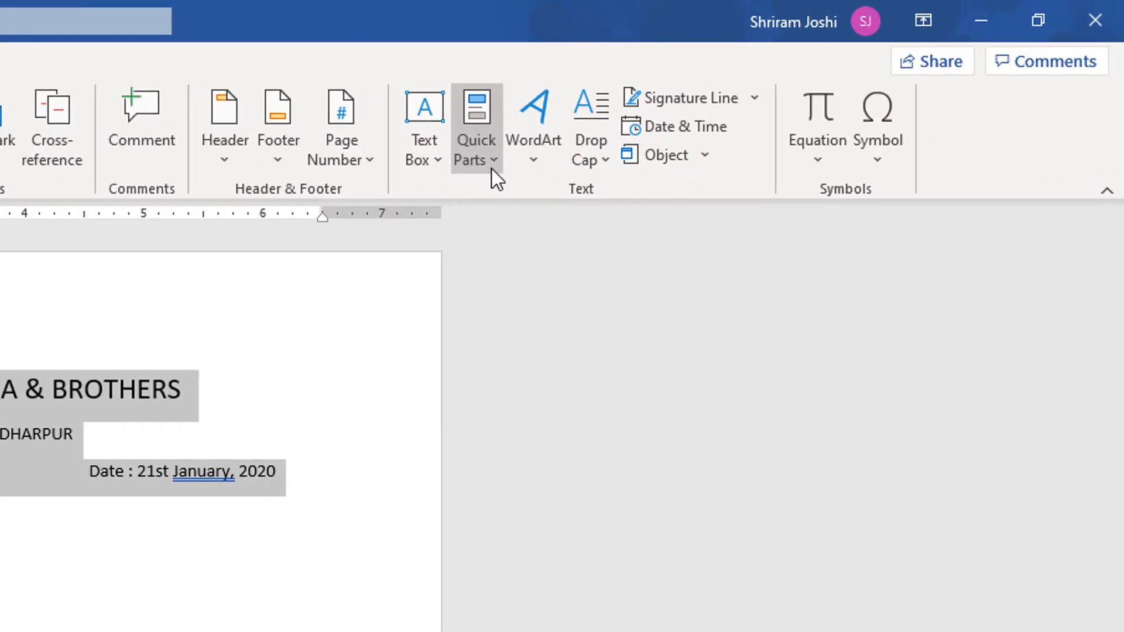
{"action": "left_click", "coordinate": [490, 167]}
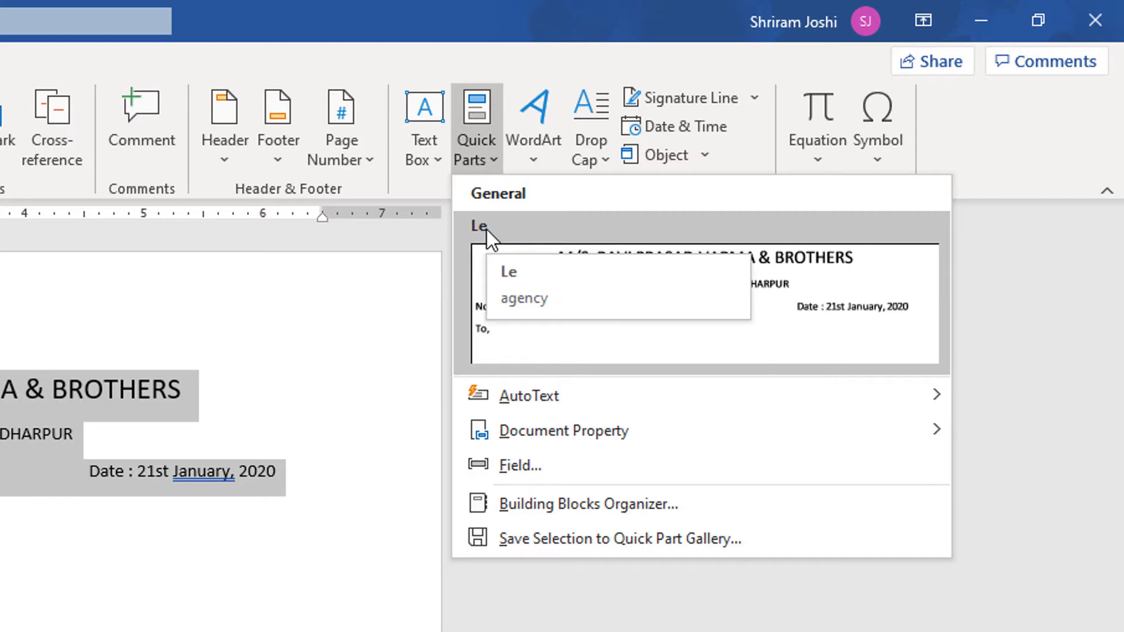
{"action": "left_click", "coordinate": [246, 615]}
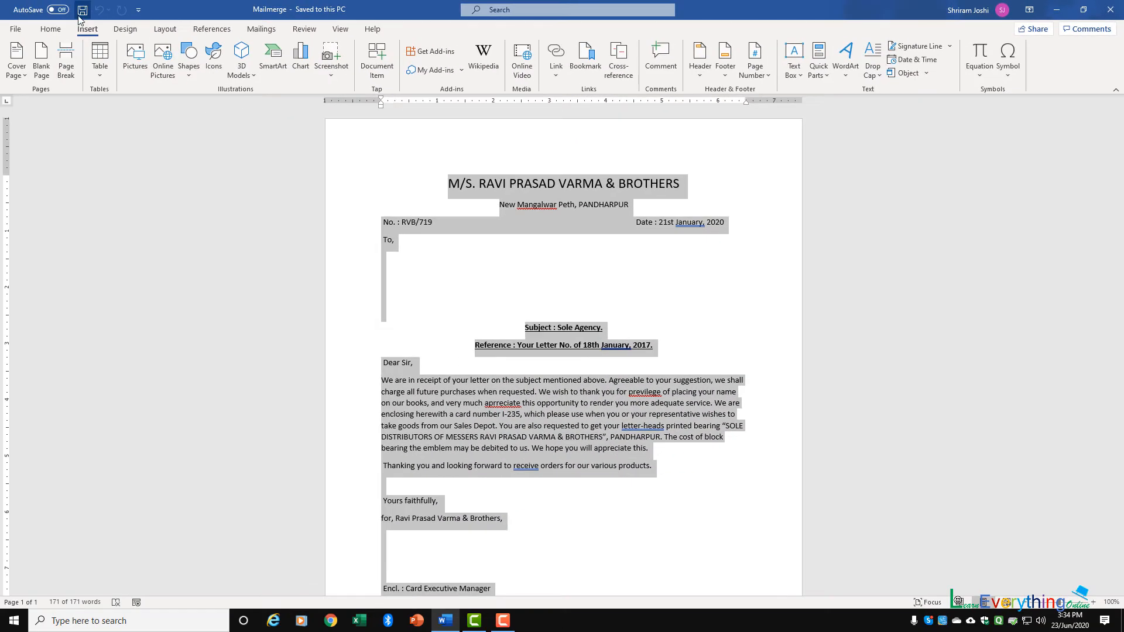
- Create a blank document and insert the saved letter into it by its building block name "Le"
{"action": "left_click", "coordinate": [18, 30]}
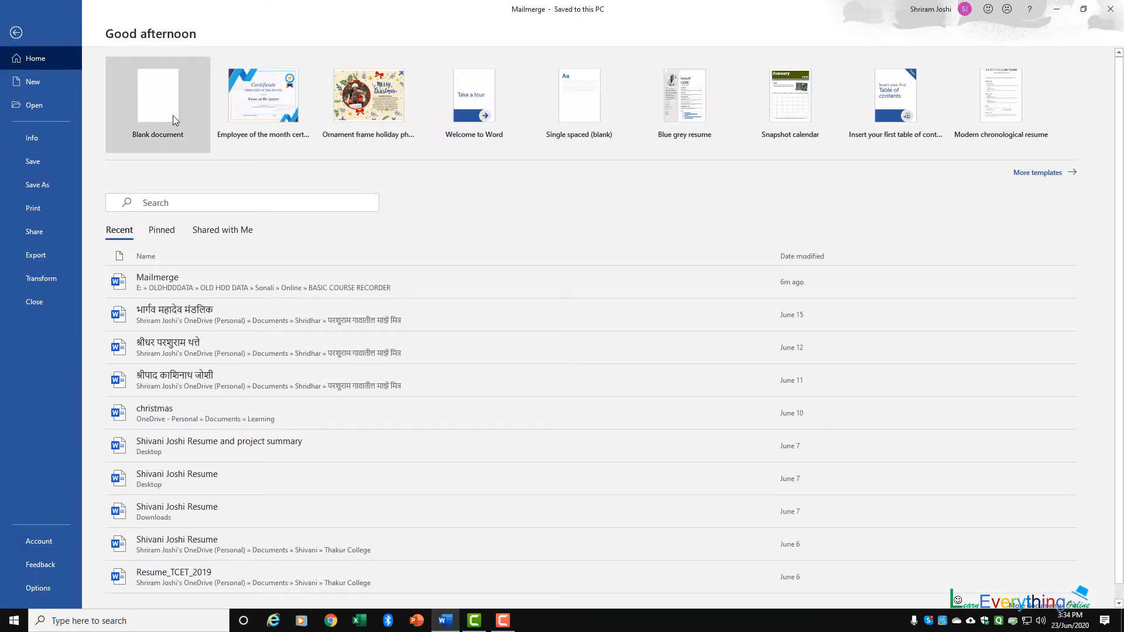
{"action": "key", "text": "Escape"}
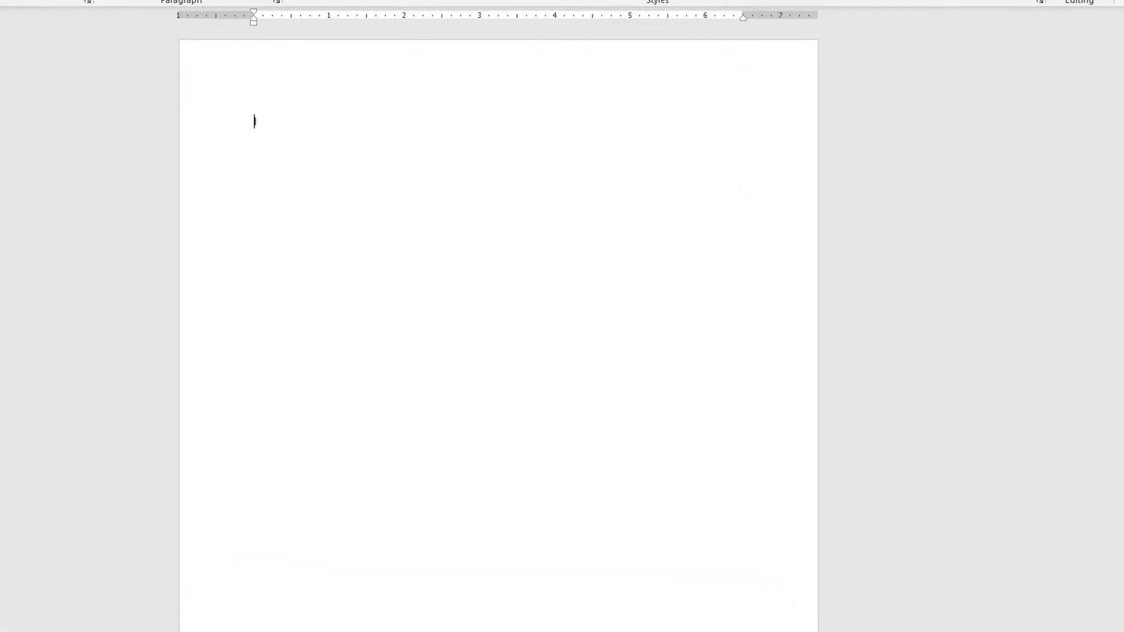
{"action": "type", "text": "e"}
{"action": "key", "text": "F3"}
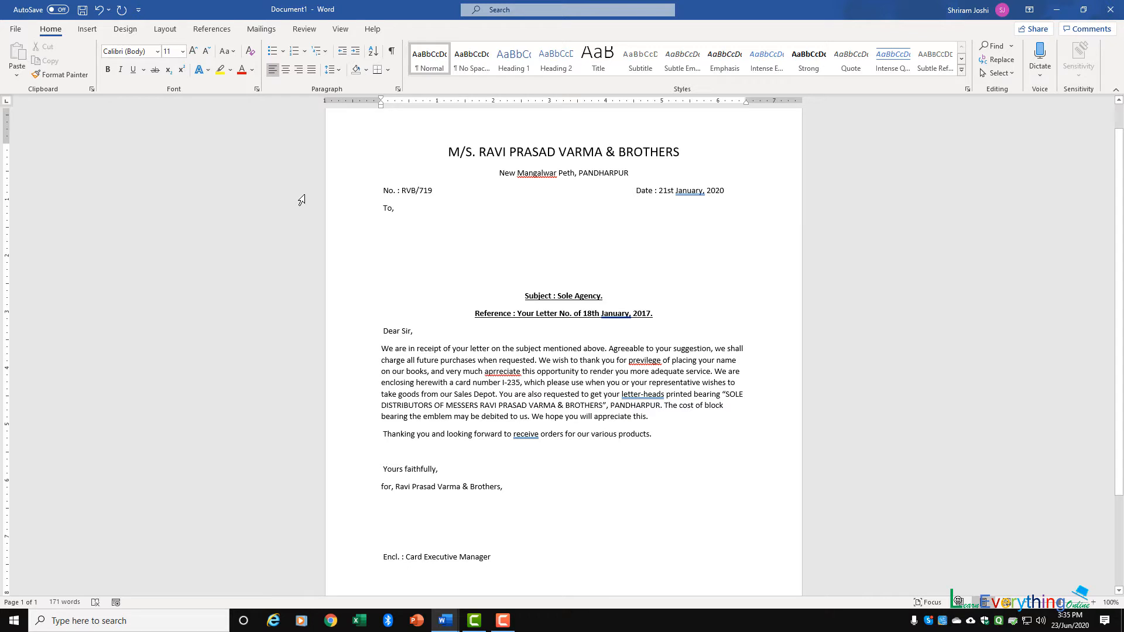
- Start the Step-by-Step Mail Merge Wizard for Letters, use the current document, and continue to recipient selection
{"action": "left_click", "coordinate": [253, 32]}
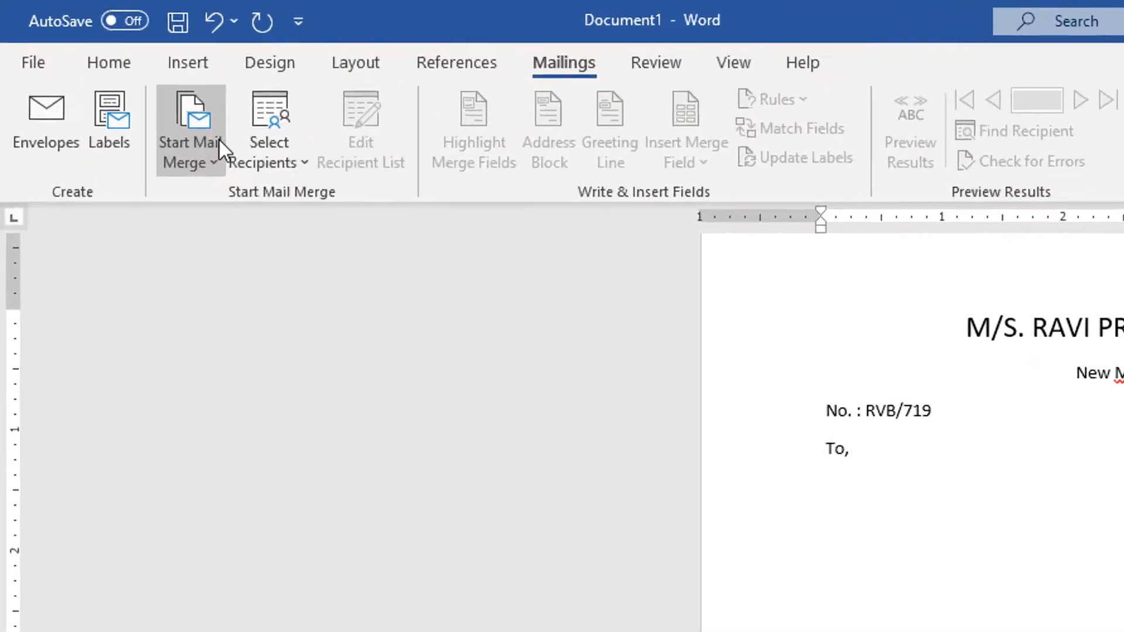
{"action": "left_click", "coordinate": [213, 165]}
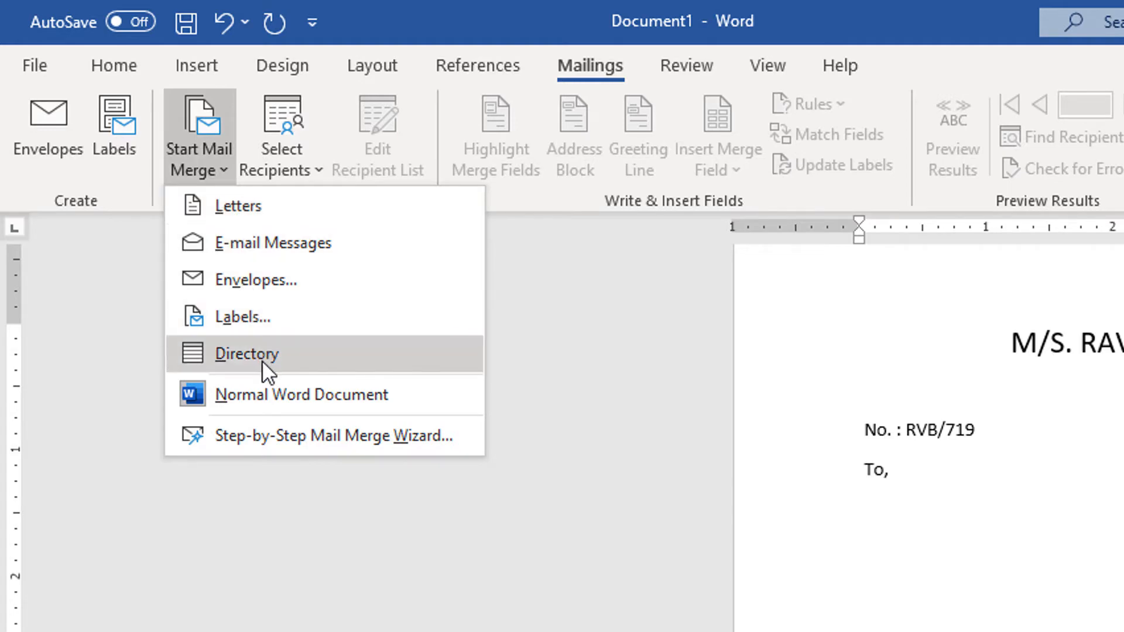
{"action": "left_click", "coordinate": [277, 438]}
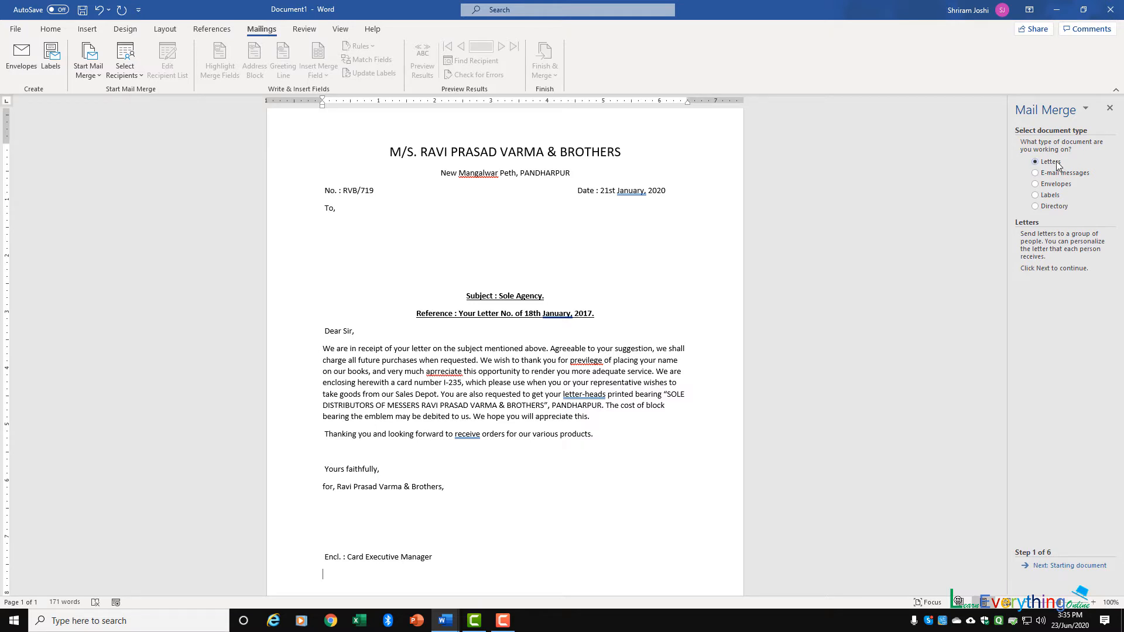
{"action": "left_click", "coordinate": [1070, 566]}
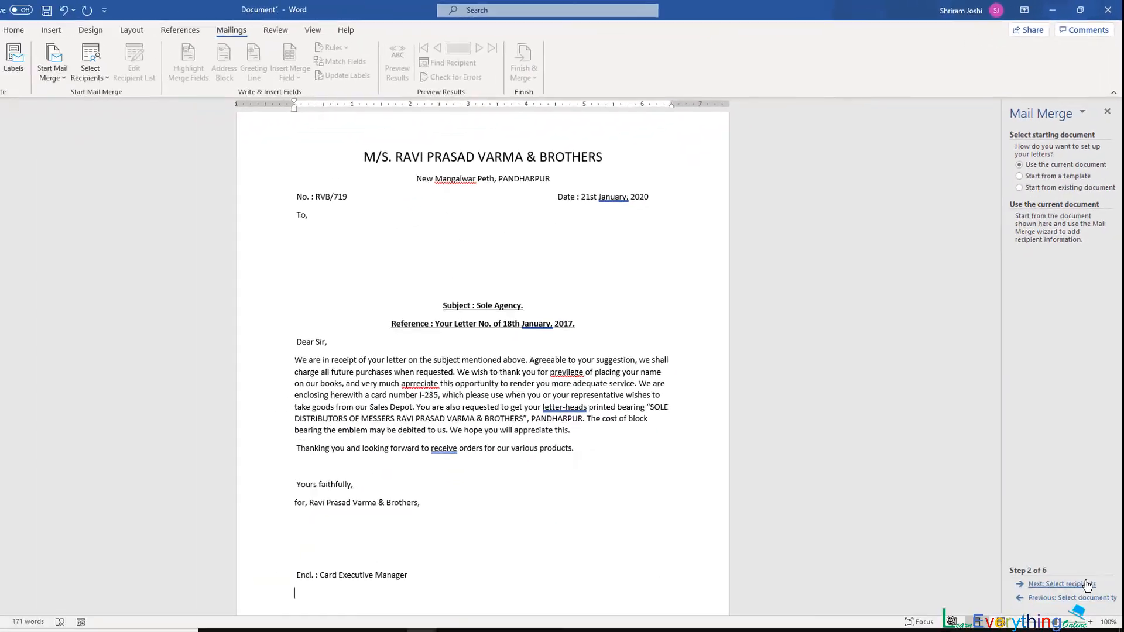
{"action": "left_click", "coordinate": [1088, 566]}
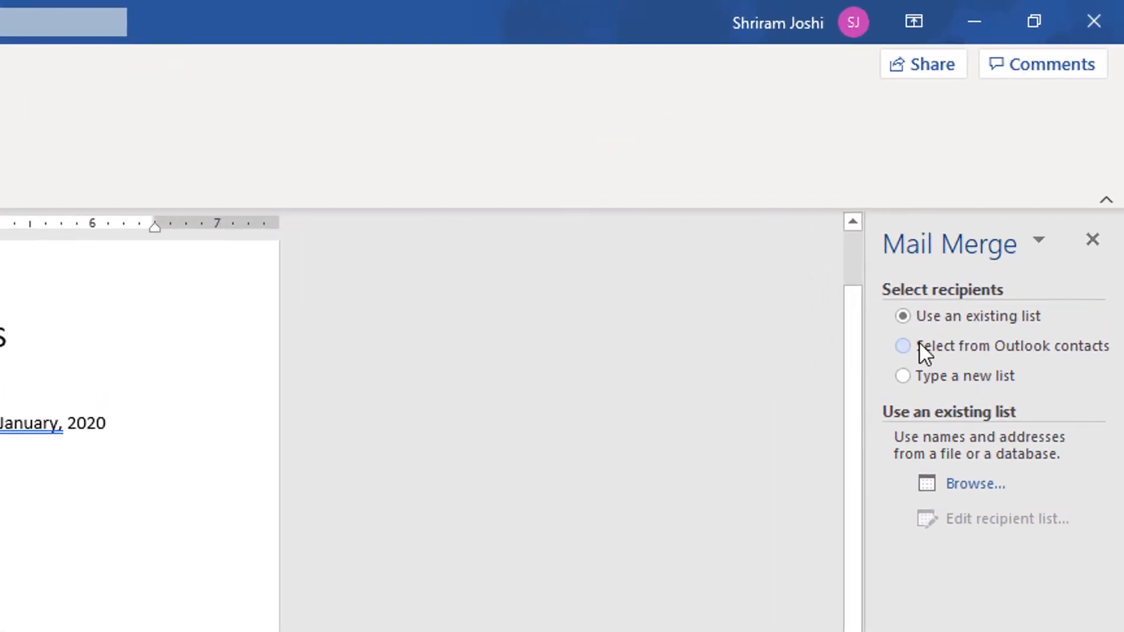
- Create a new typed recipient list and enter the title Mr and the first and last name for the first recipient
{"action": "left_click", "coordinate": [1008, 379]}
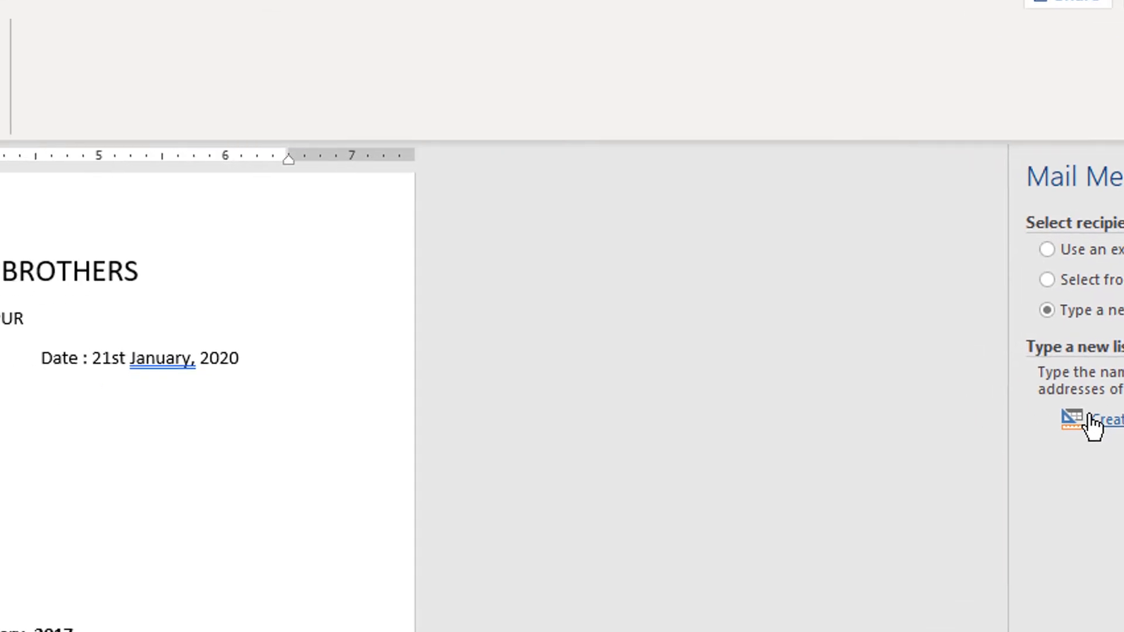
{"action": "left_click", "coordinate": [948, 485]}
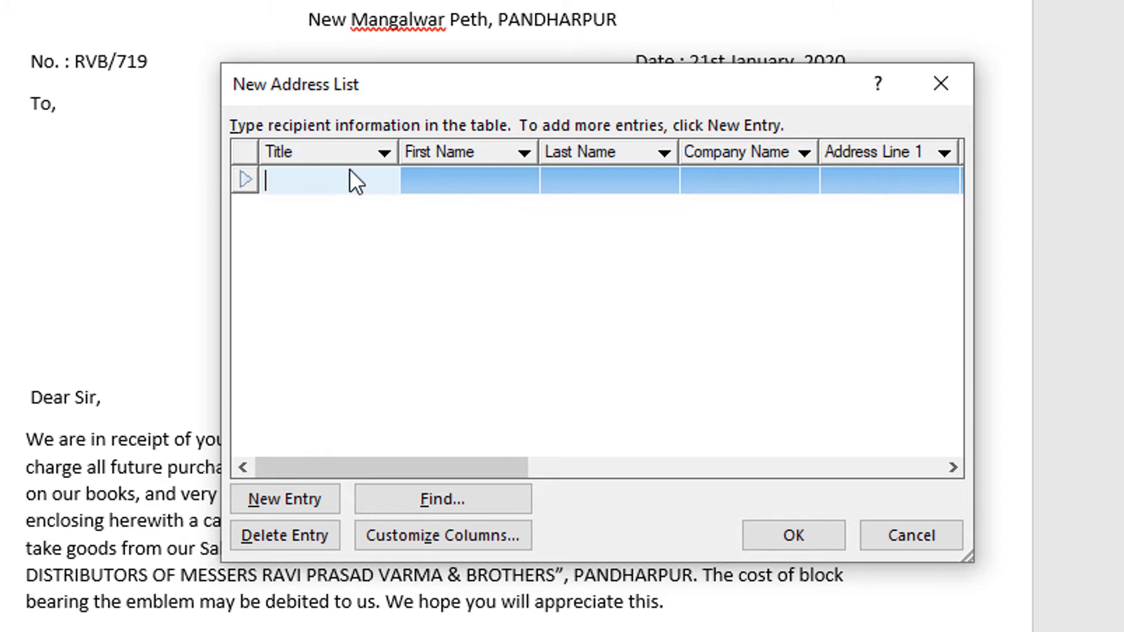
{"action": "type", "text": "Mr"}
{"action": "key", "text": "Tab"}
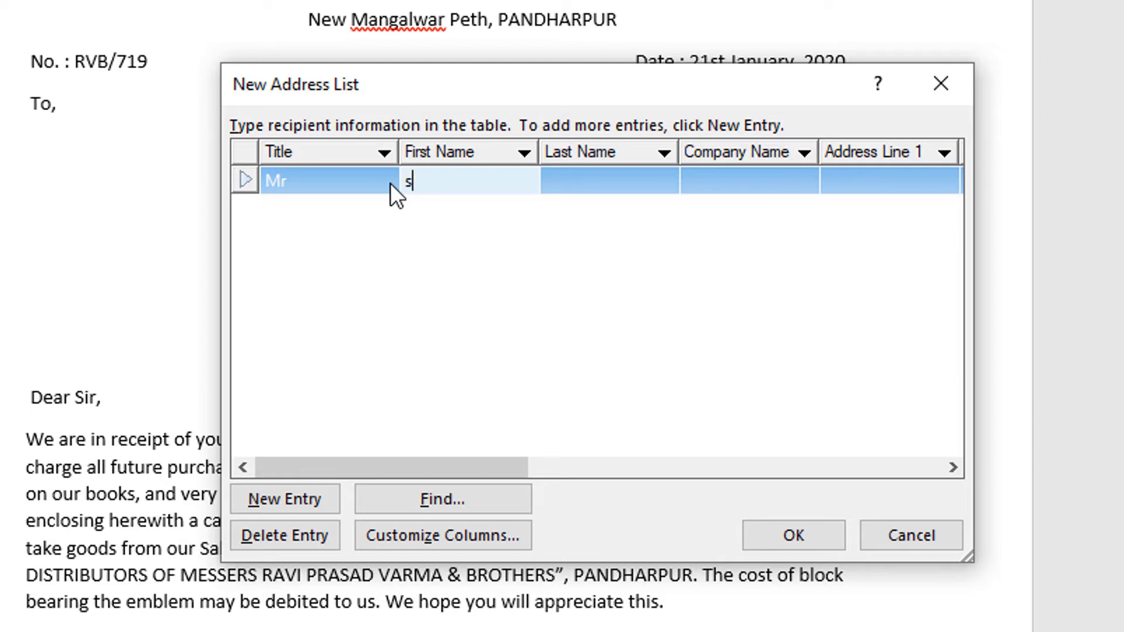
{"action": "type", "text": "seeta"}
{"action": "key", "text": "Tab"}
{"action": "type", "text": "rane"}
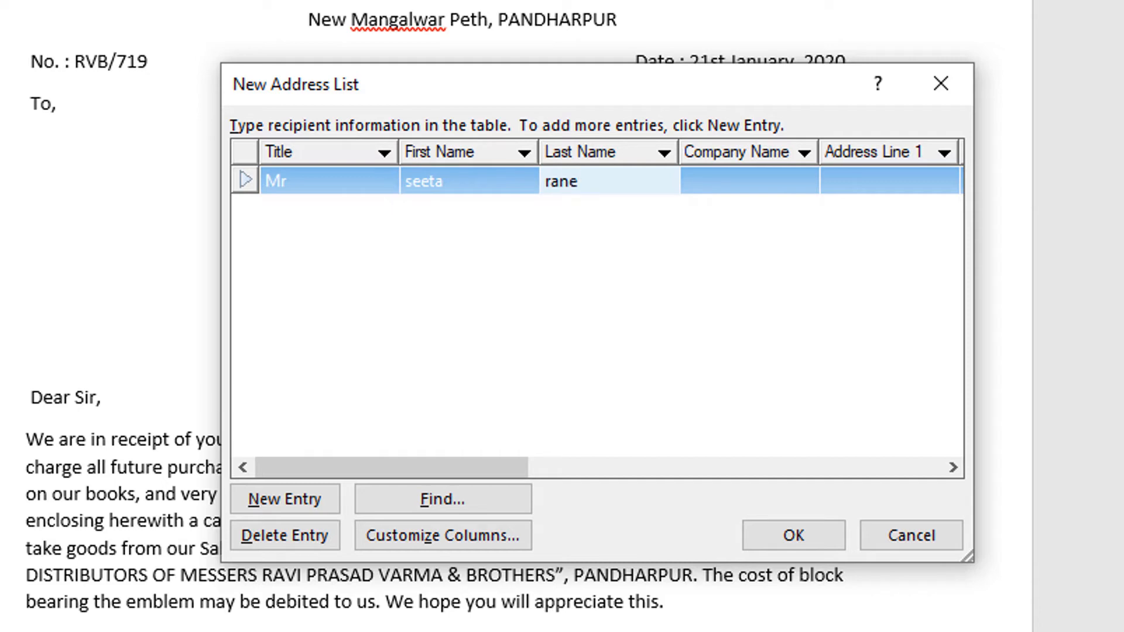
{"action": "key", "text": "Tab"}
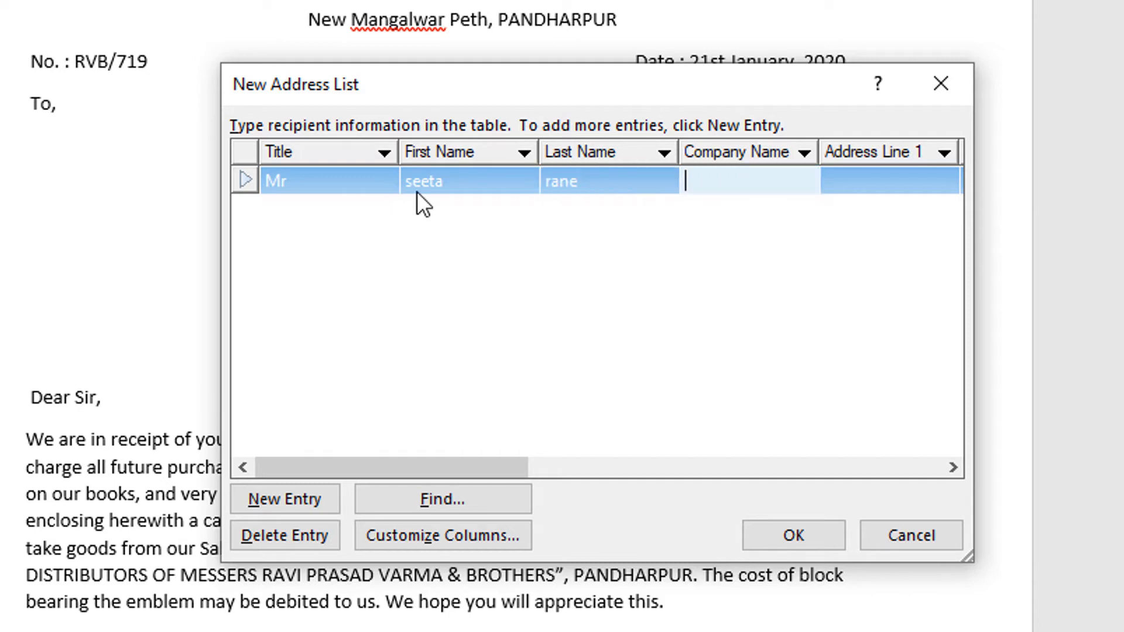
- Enter company name "abc" and fill in Address Line 1 for the first recipient, and review the list's customizable field names
{"action": "type", "text": "abc"}
{"action": "key", "text": "Tab"}
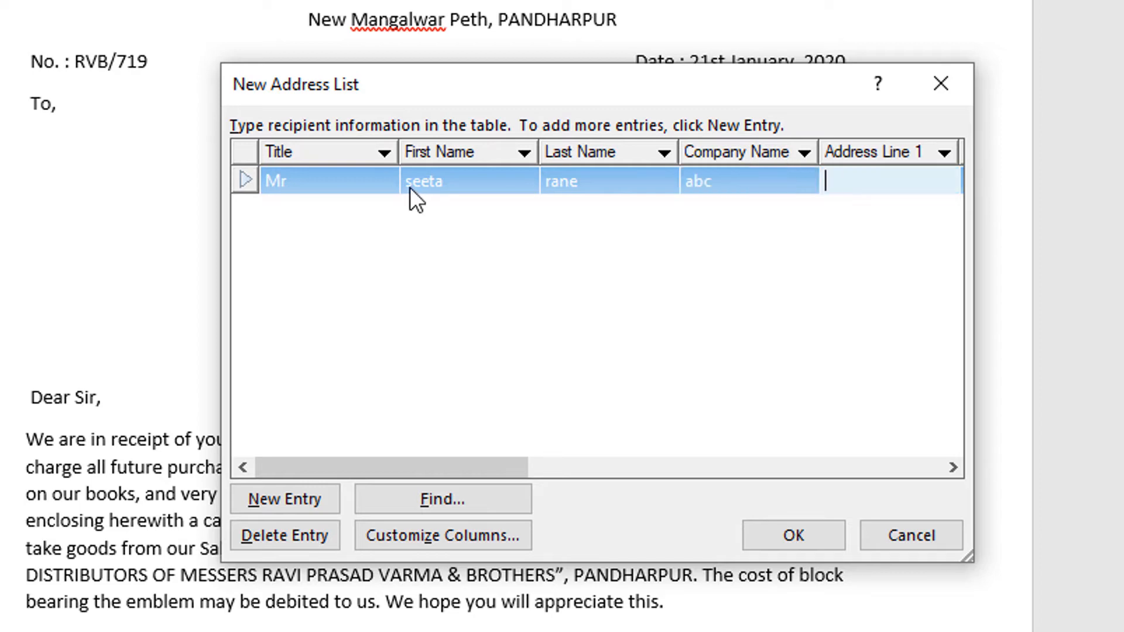
{"action": "type", "text": "borivali"}
{"action": "key", "text": "Tab"}
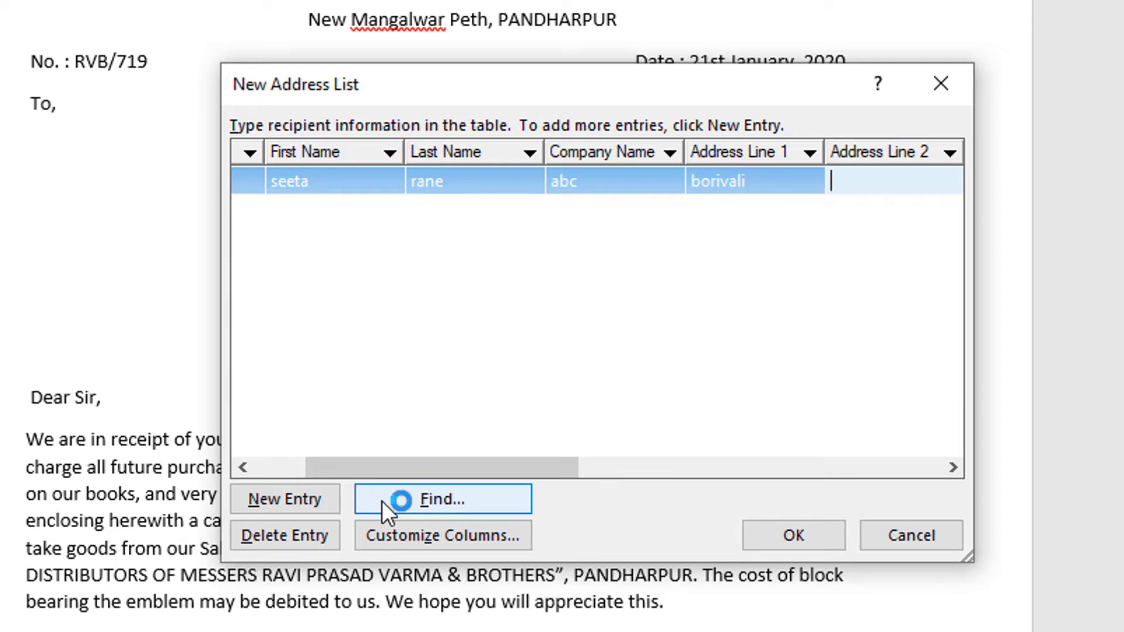
{"action": "left_click", "coordinate": [392, 539]}
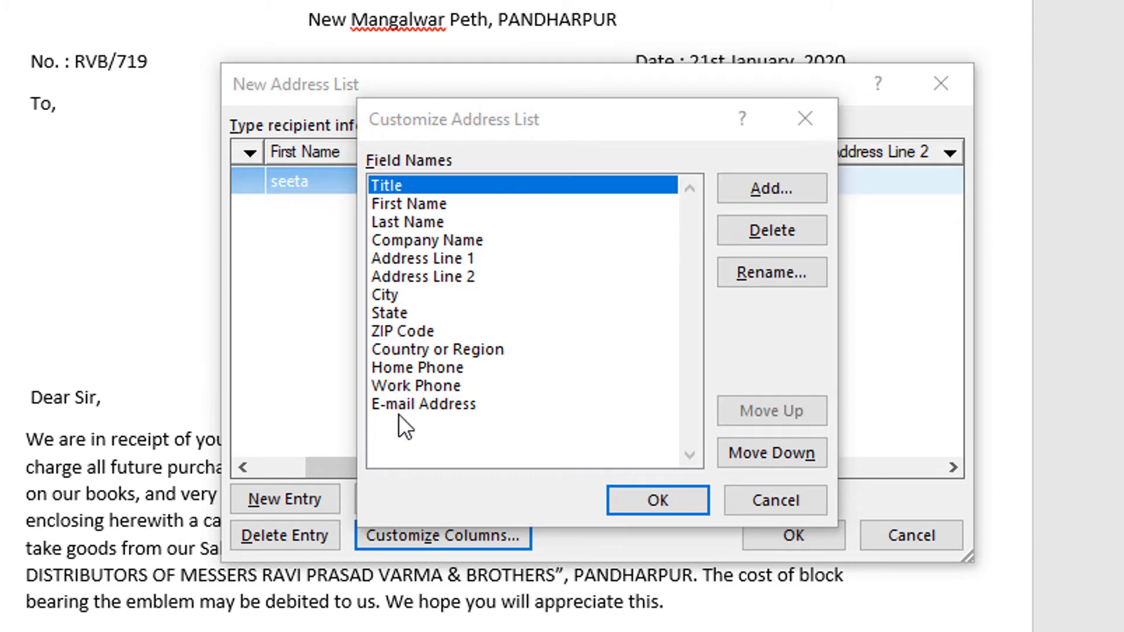
{"action": "left_click", "coordinate": [679, 493]}
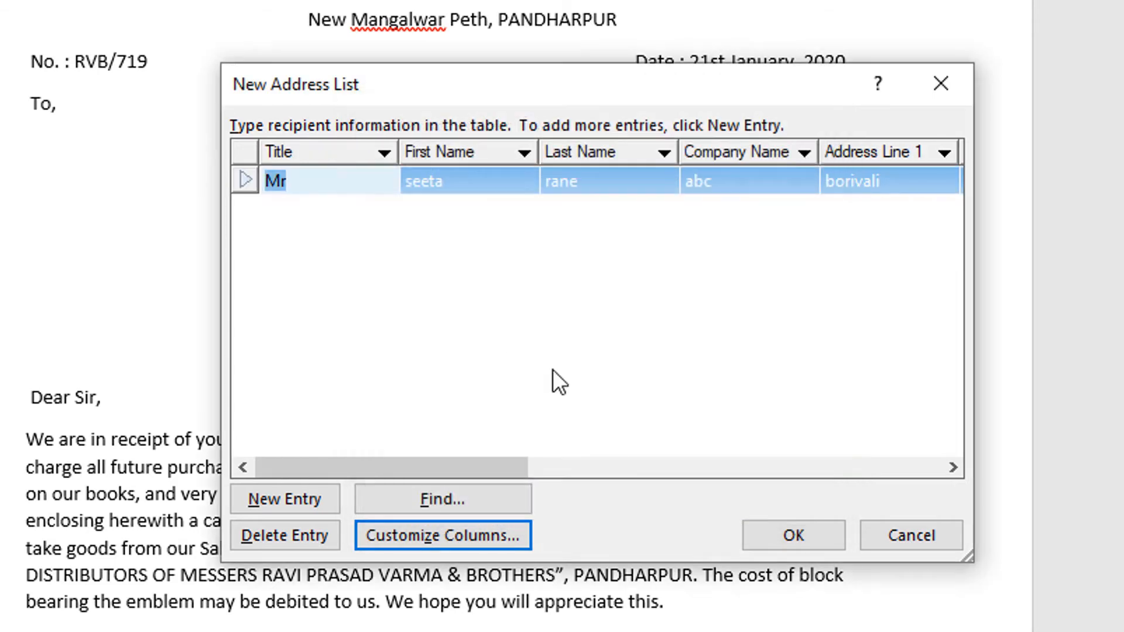
{"action": "left_click_drag", "start_coordinate": [477, 457], "coordinate": [482, 468]}
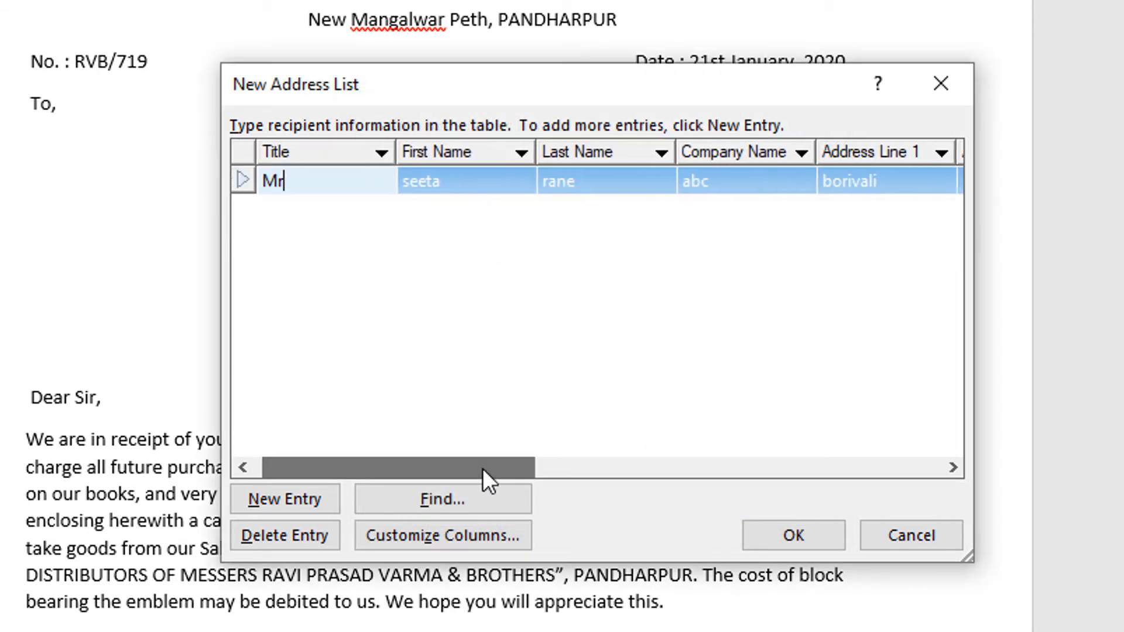
- Add a second blank entry to the address list and change the first recipient's title to Mrs
{"action": "left_click", "coordinate": [322, 503]}
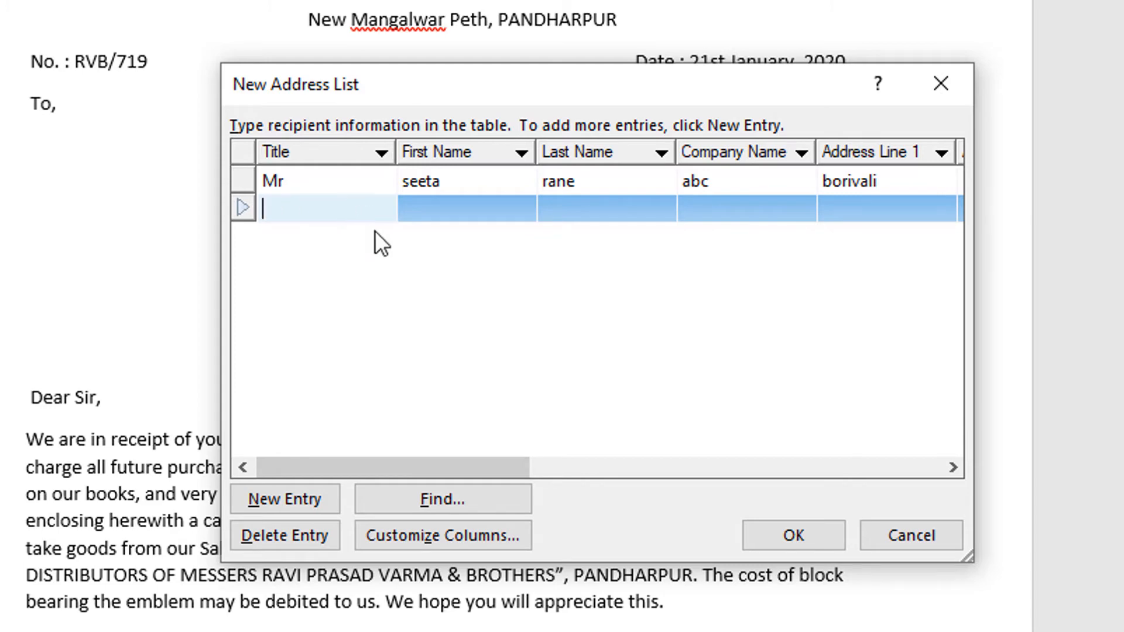
{"action": "key", "text": "Up"}
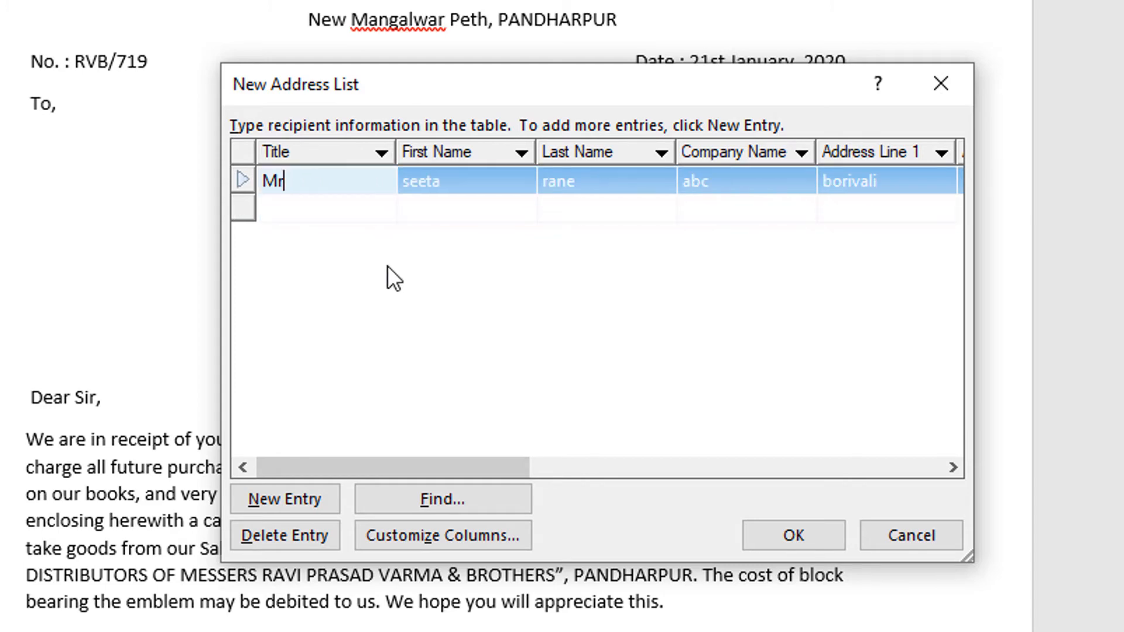
{"action": "type", "text": "s"}
{"action": "key", "text": "Down"}
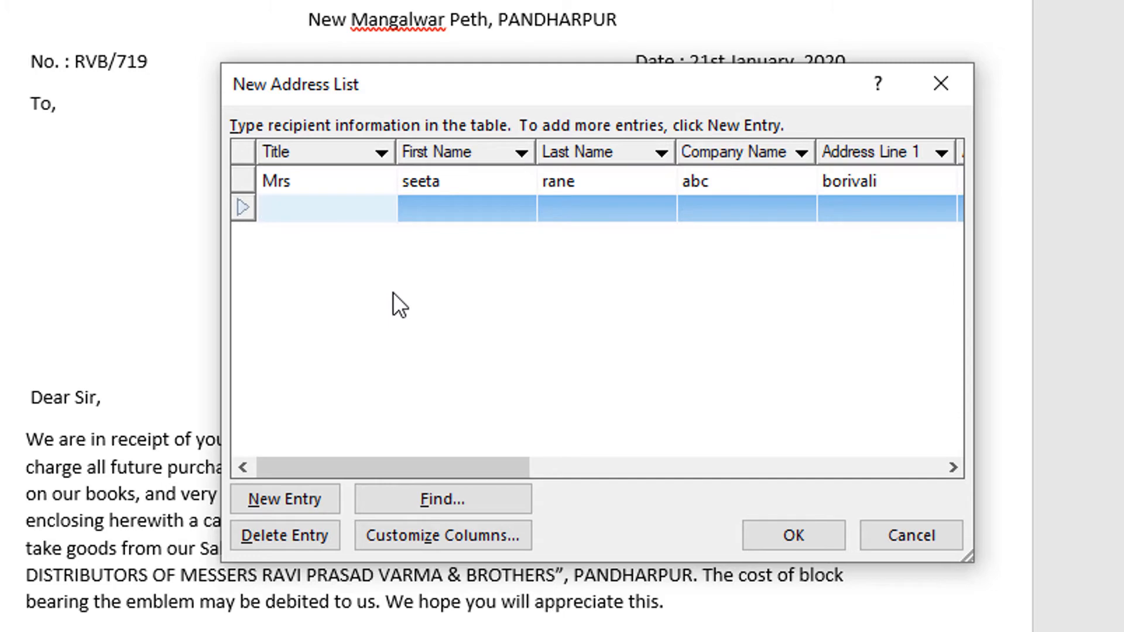
- Enter the title Mr and the first and last name for the second recipient in the address list
{"action": "type", "text": "mr"}
{"action": "key", "text": "Tab"}
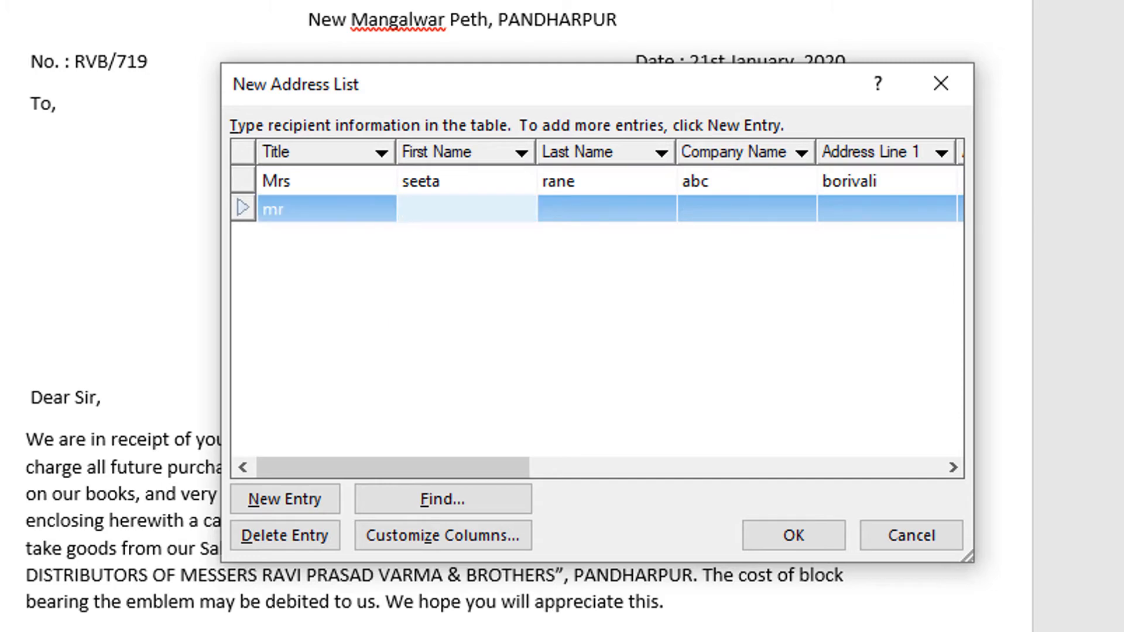
{"action": "key", "text": "shift+Tab"}
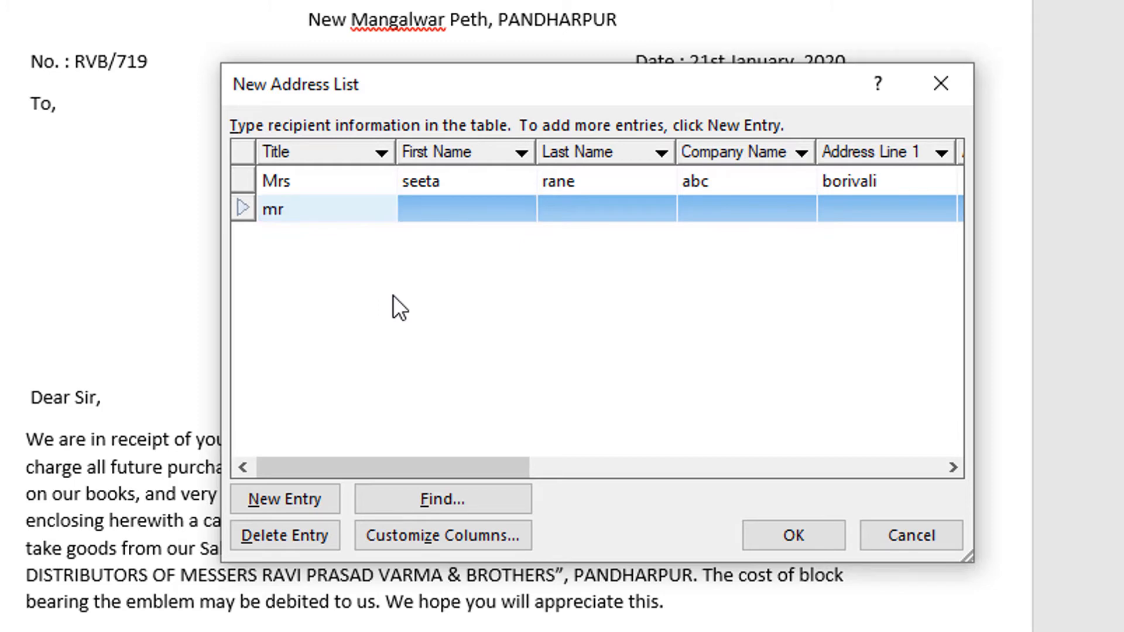
{"action": "key", "text": "BackSpace"}
{"action": "key", "text": "BackSpace"}
{"action": "type", "text": "Mr"}
{"action": "key", "text": "Tab"}
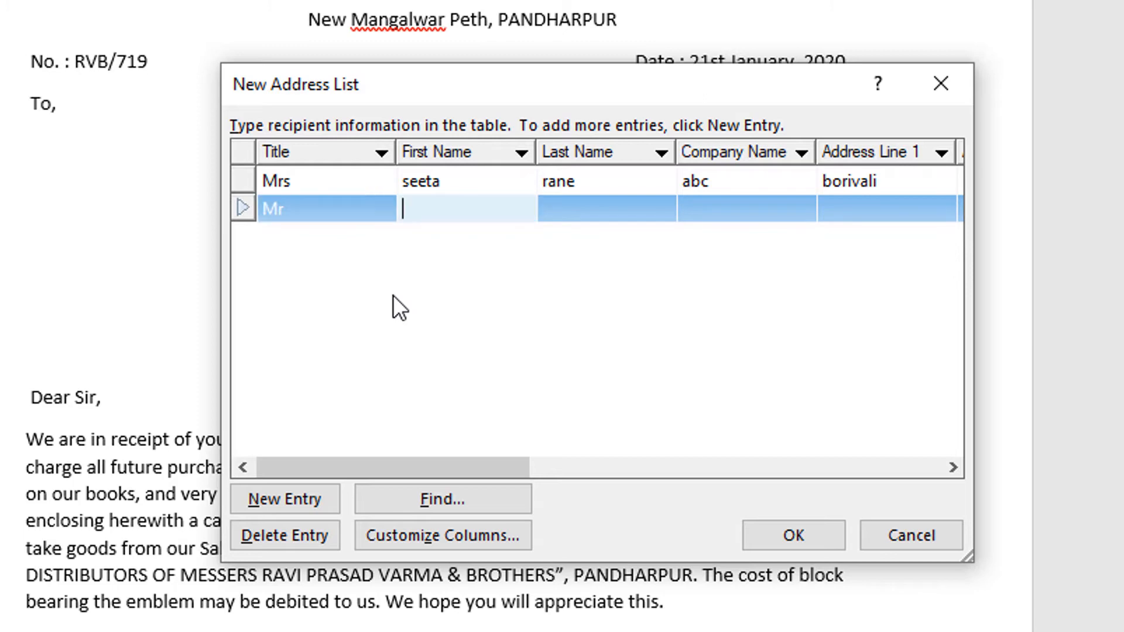
{"action": "type", "text": "Ram"}
{"action": "key", "text": "Tab"}
{"action": "type", "text": "Ma"}
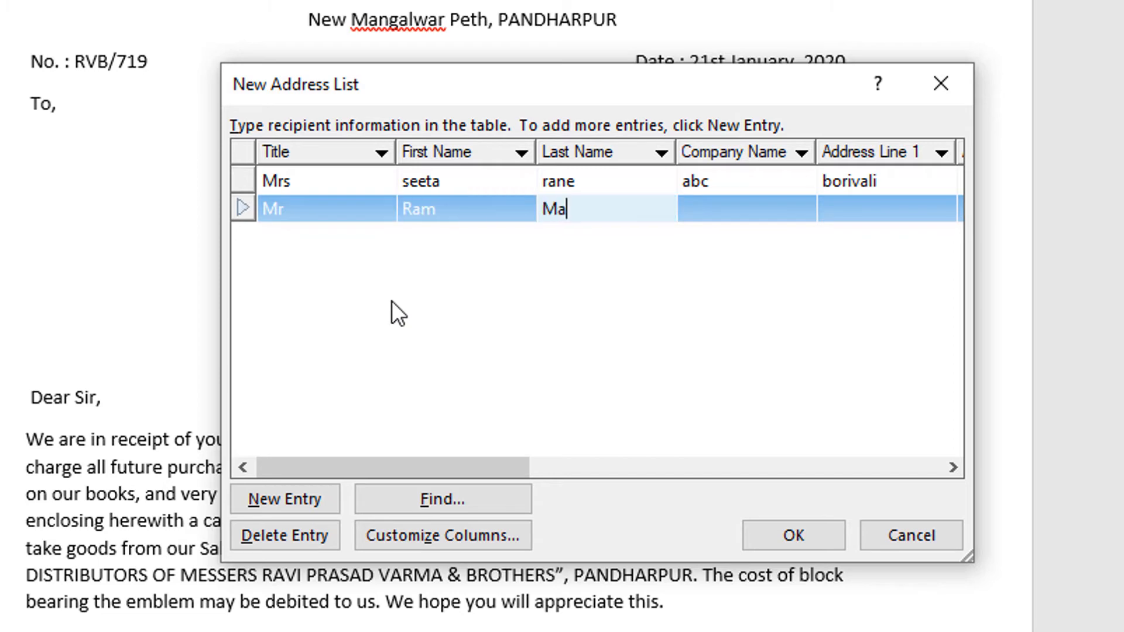
{"action": "type", "text": "lohtra"}
- Enter company name "xyz" and fill in Address Line 1 for the second recipient
{"action": "left_click", "coordinate": [725, 206]}
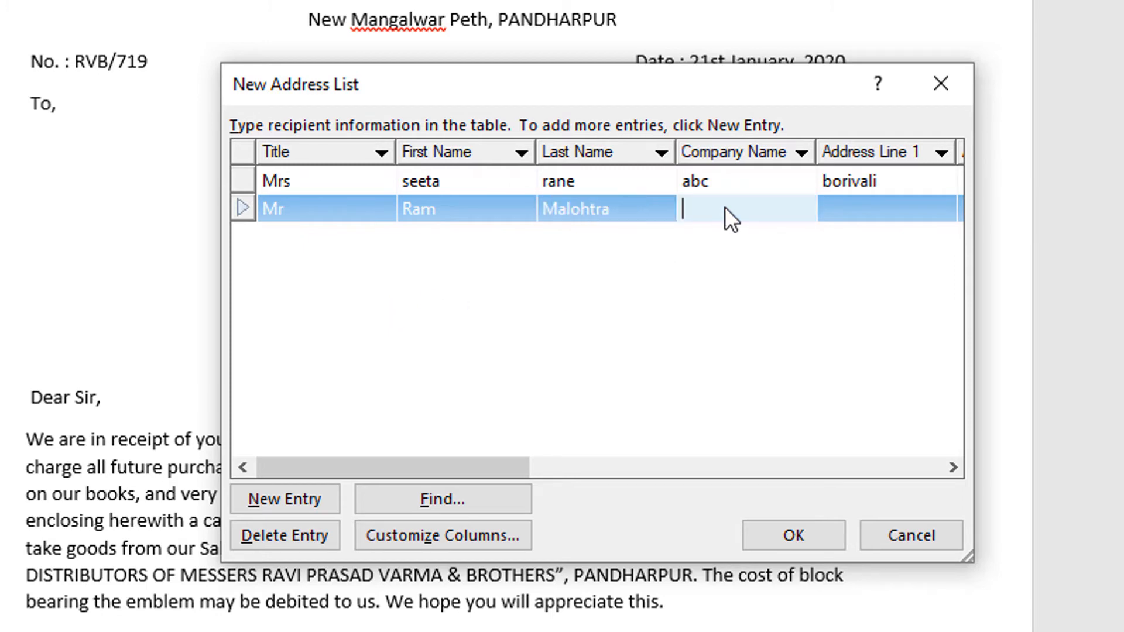
{"action": "type", "text": "xyz"}
{"action": "key", "text": "Tab"}
{"action": "type", "text": "d"}
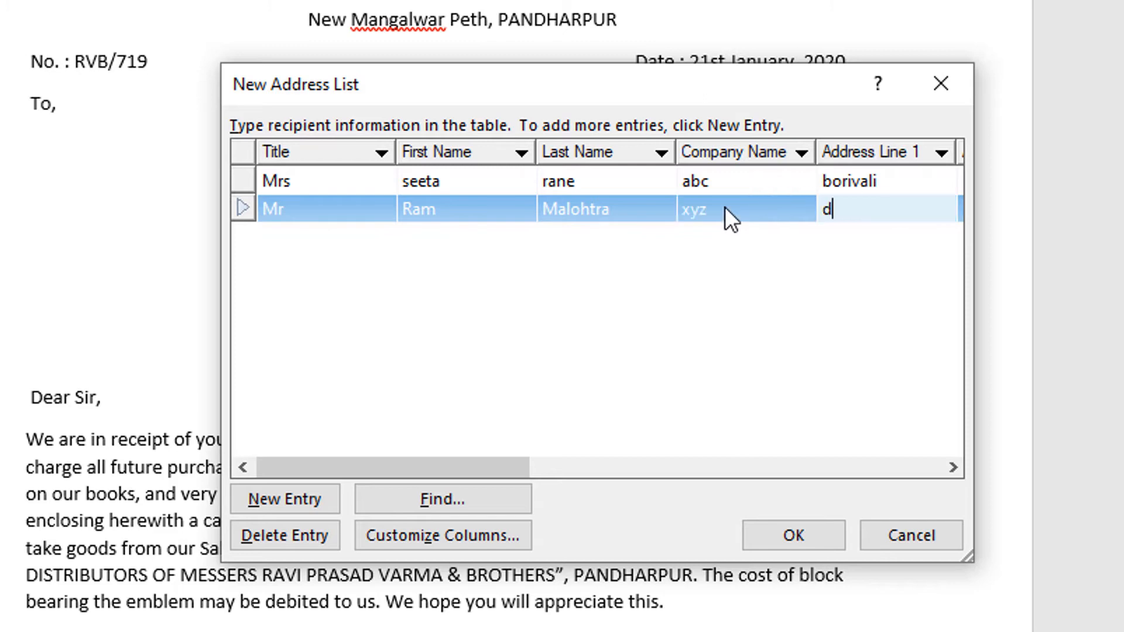
{"action": "type", "text": "ahisar"}
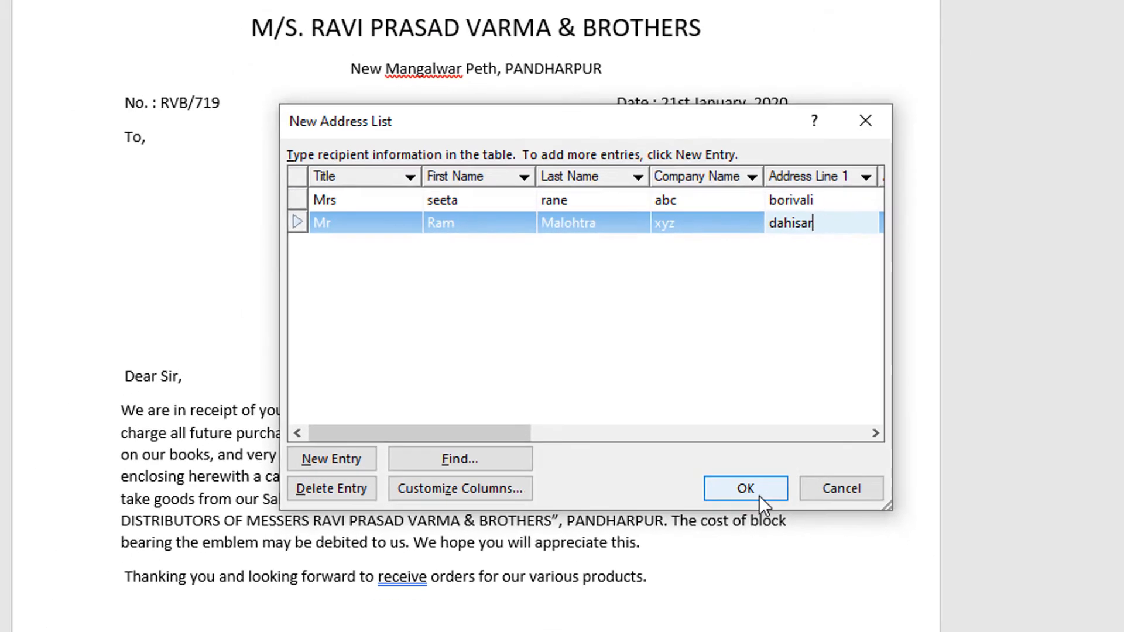
- Accept the address list entries and save the list as "shareadd" in the Documents folder
{"action": "left_click", "coordinate": [807, 540]}
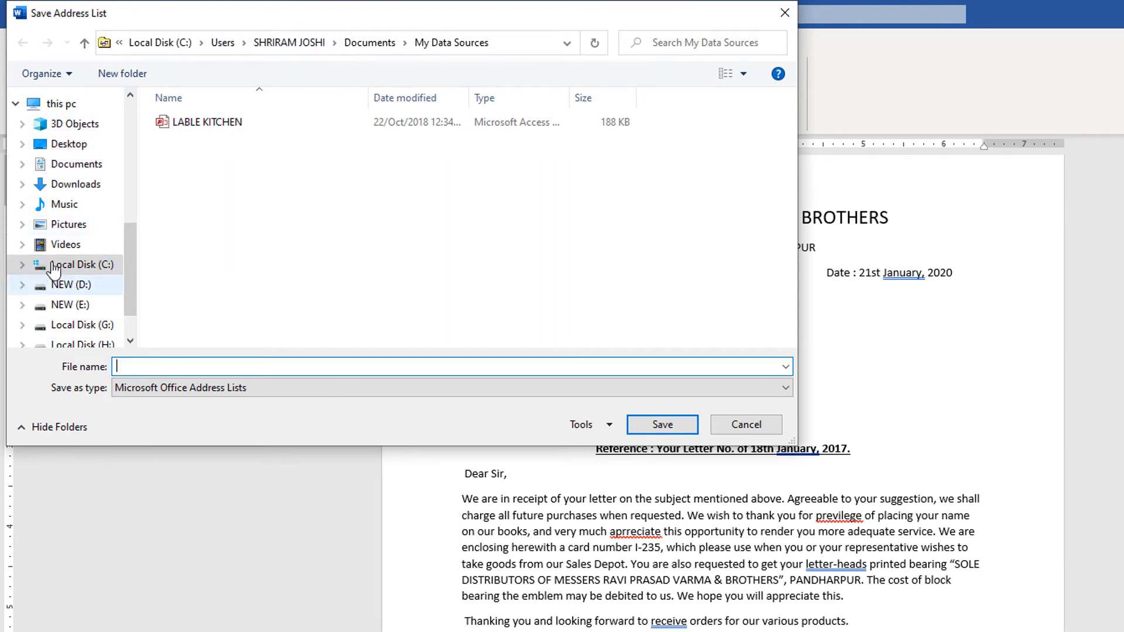
{"action": "left_click", "coordinate": [66, 165]}
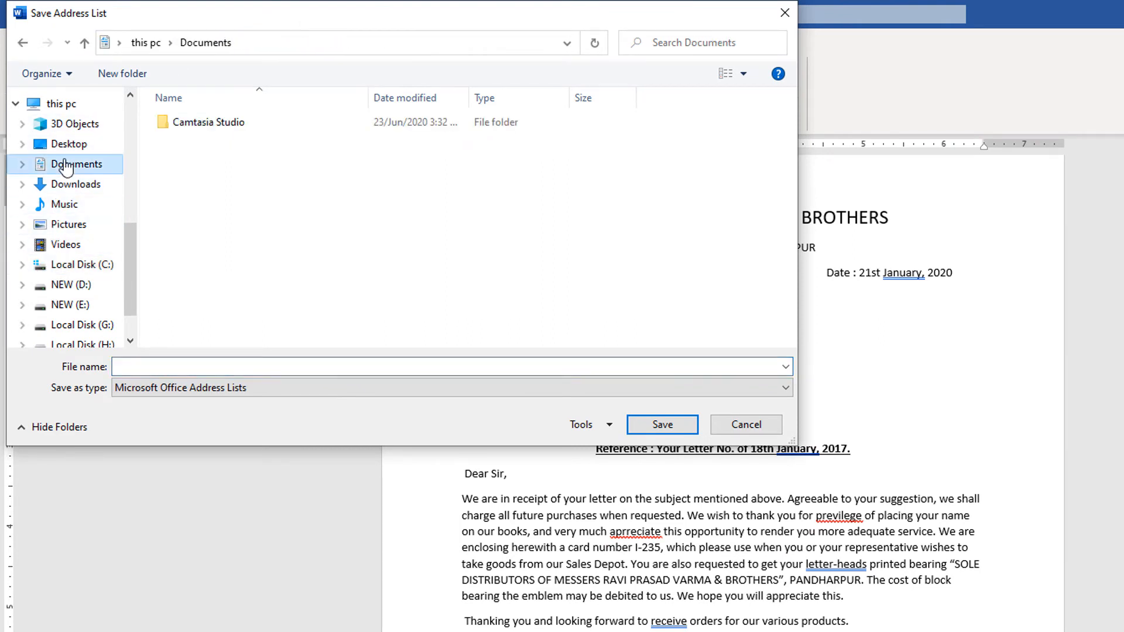
{"action": "left_click", "coordinate": [202, 364]}
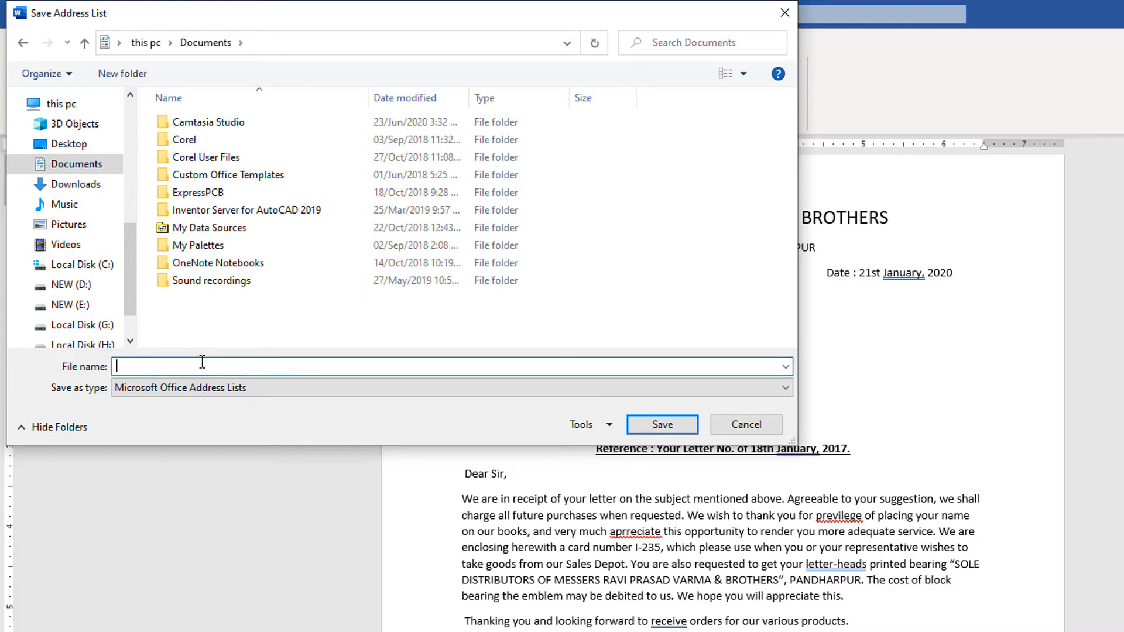
{"action": "type", "text": "s"}
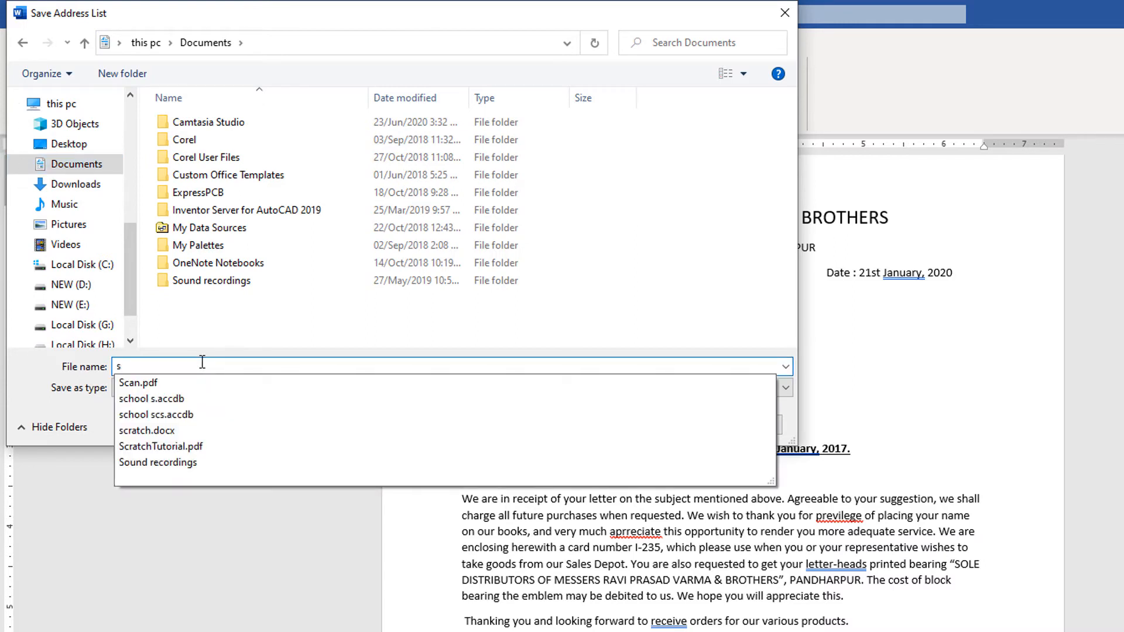
{"action": "type", "text": "hare"}
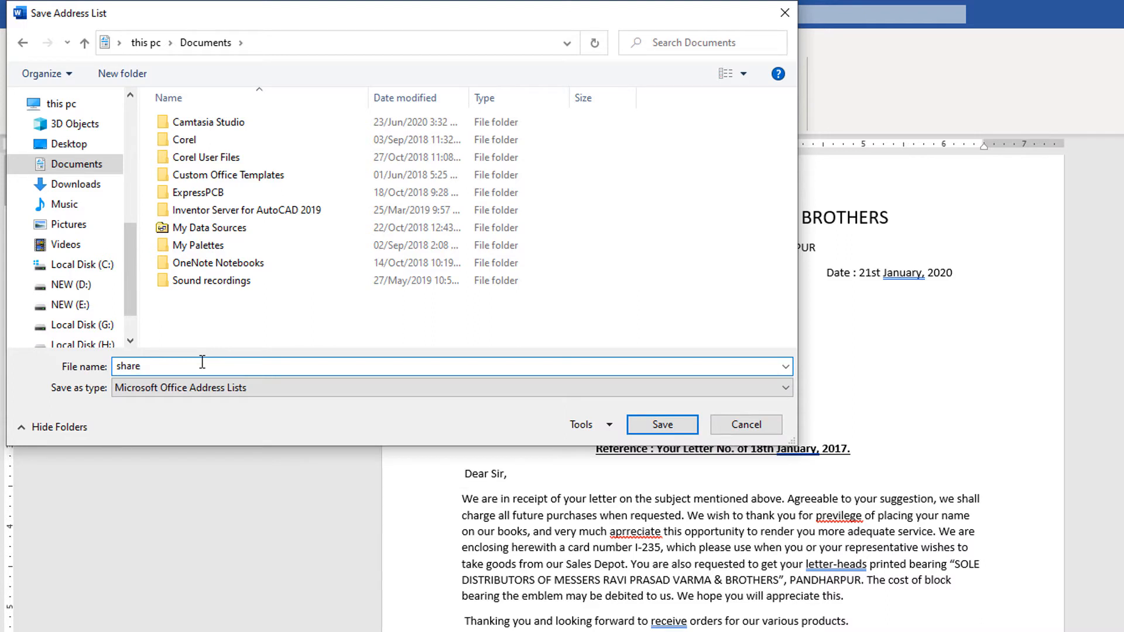
{"action": "type", "text": "add"}
{"action": "left_click", "coordinate": [654, 426]}
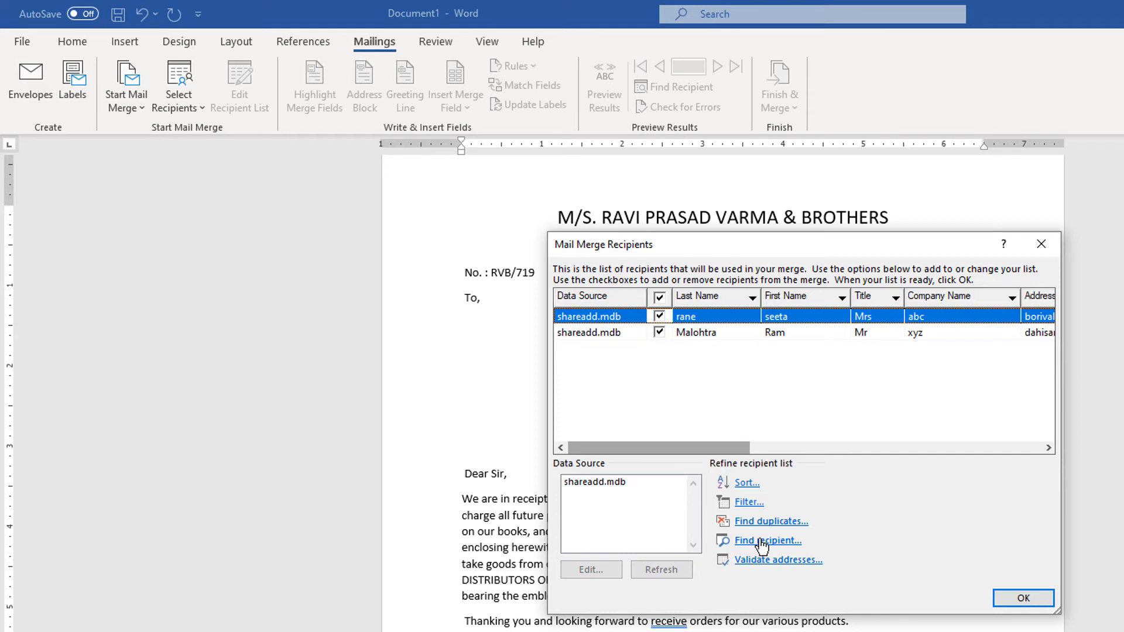
- Clear and reselect recipients in the merge list, and confirm the list with both recipients included
{"action": "left_click", "coordinate": [659, 298]}
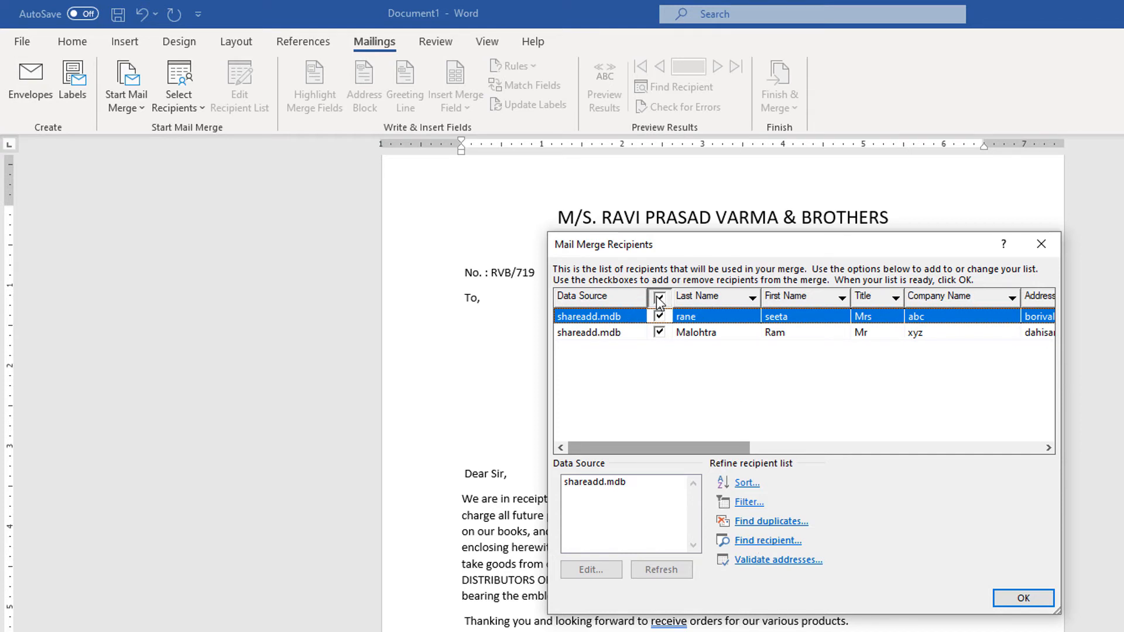
{"action": "left_click", "coordinate": [660, 337]}
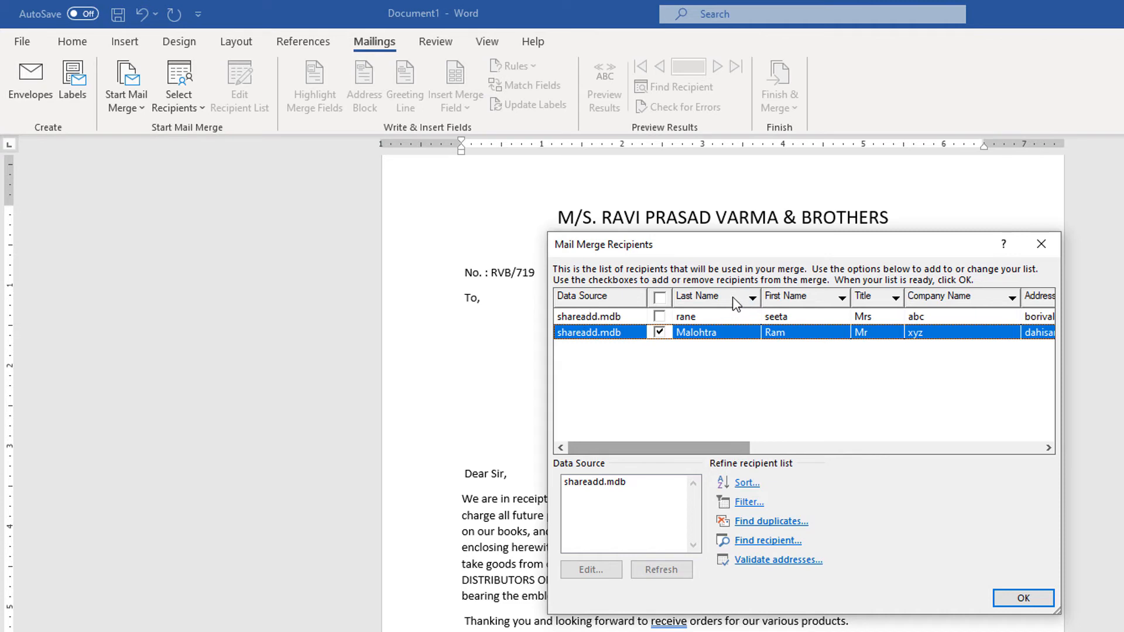
{"action": "left_click", "coordinate": [660, 298]}
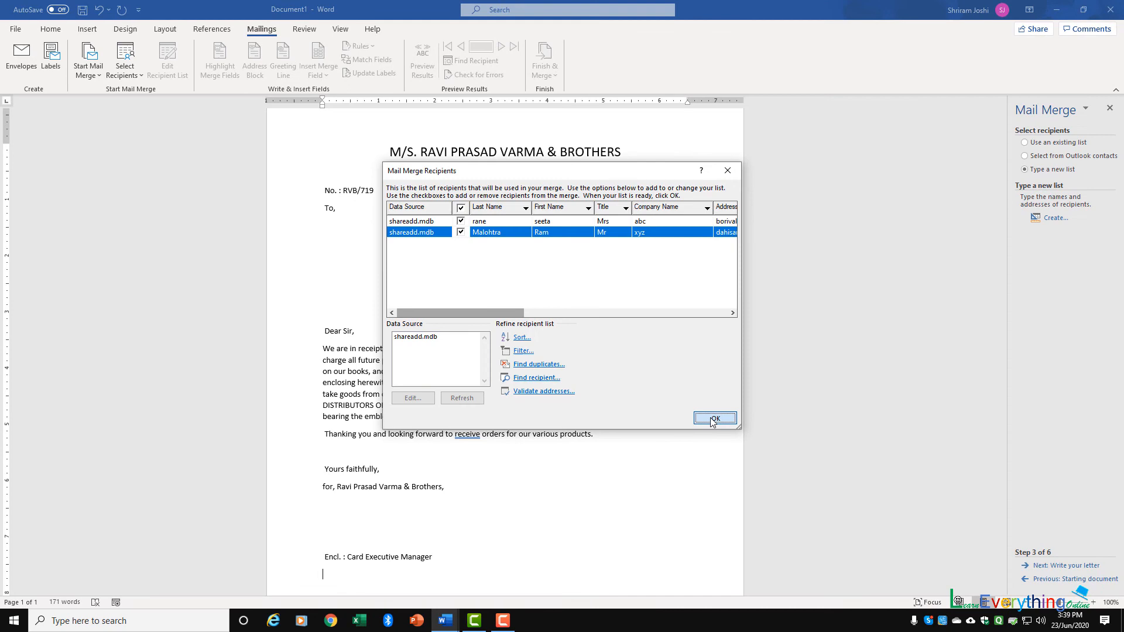
{"action": "left_click", "coordinate": [714, 418]}
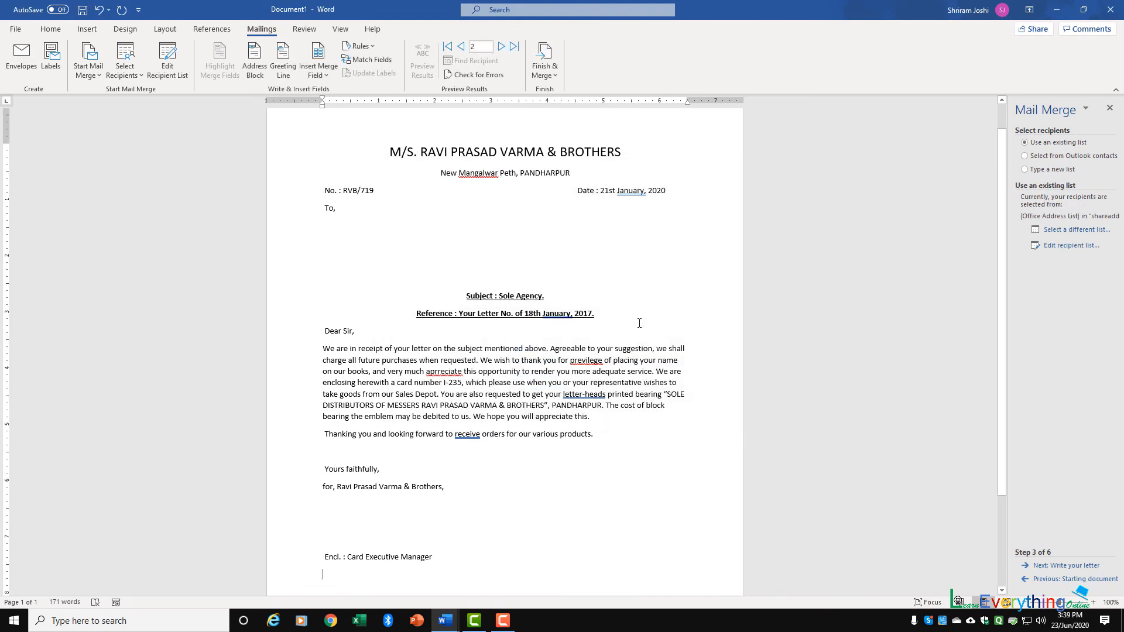
- Insert the Title, First_Name and Last_Name merge fields on a new line below "To,"
{"action": "left_click", "coordinate": [352, 214]}
{"action": "key", "text": "Return"}
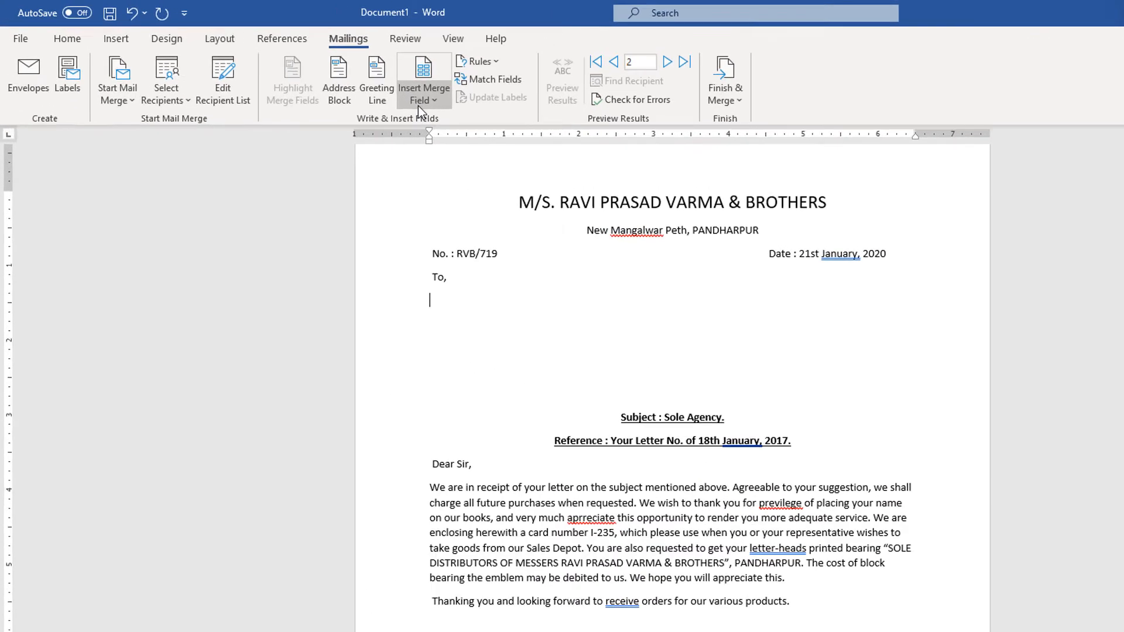
{"action": "left_click", "coordinate": [316, 79]}
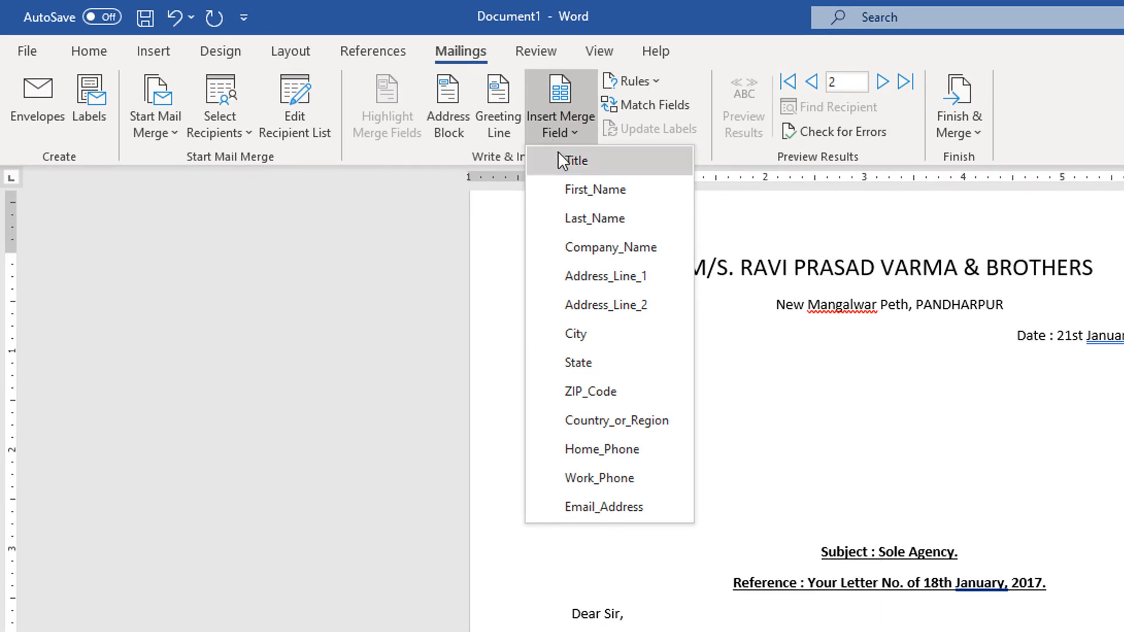
{"action": "left_click", "coordinate": [564, 166]}
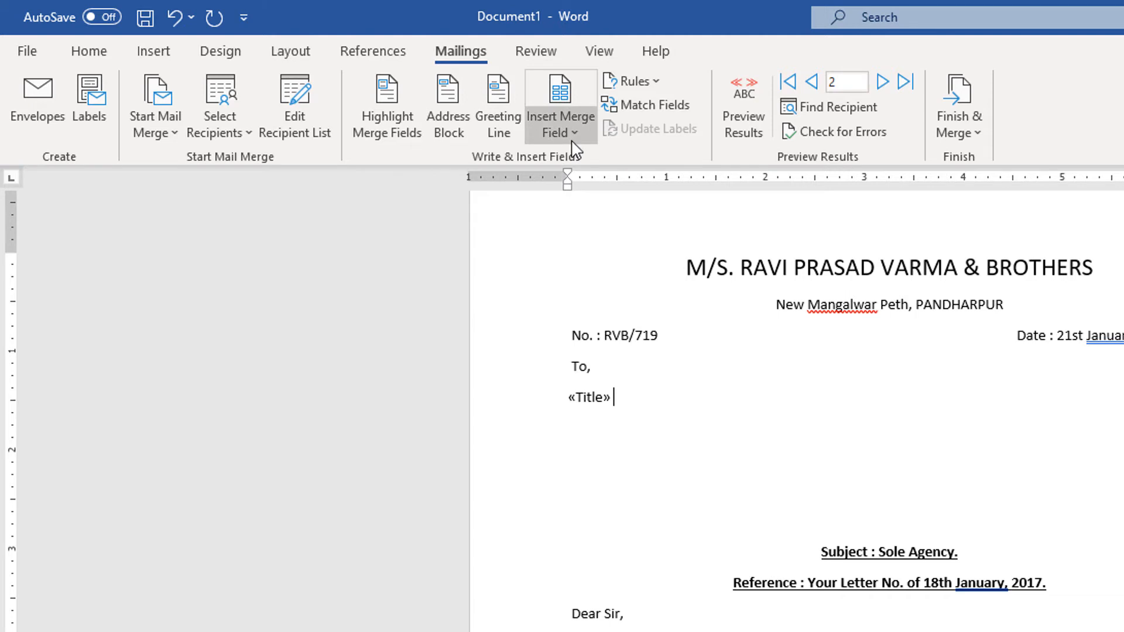
{"action": "left_click", "coordinate": [568, 111]}
{"action": "left_click", "coordinate": [574, 187]}
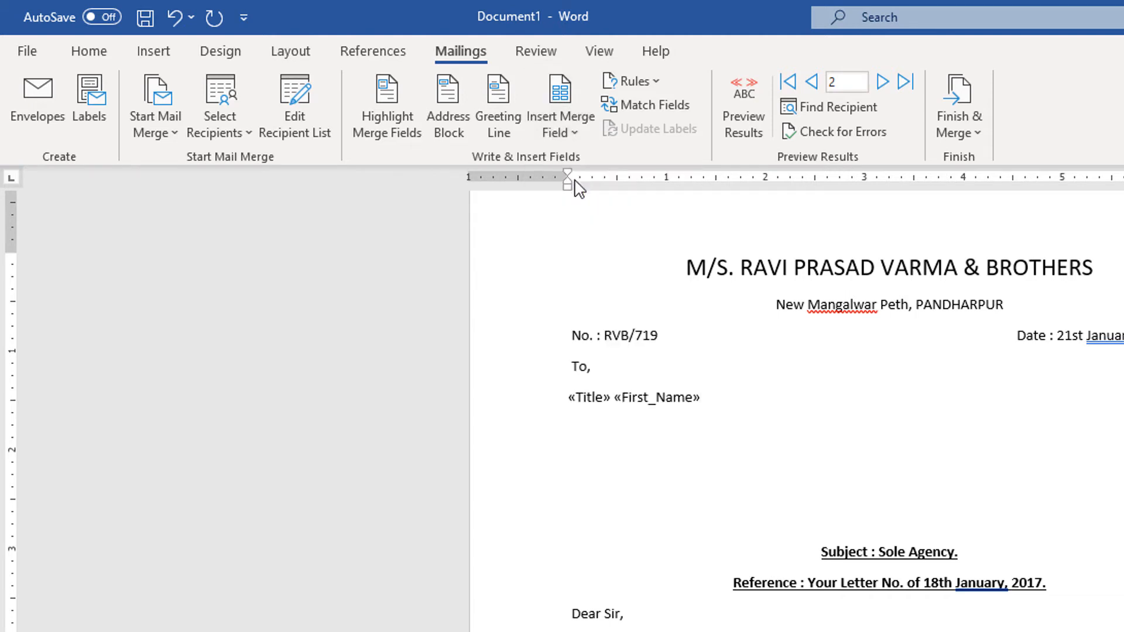
{"action": "left_click", "coordinate": [564, 110]}
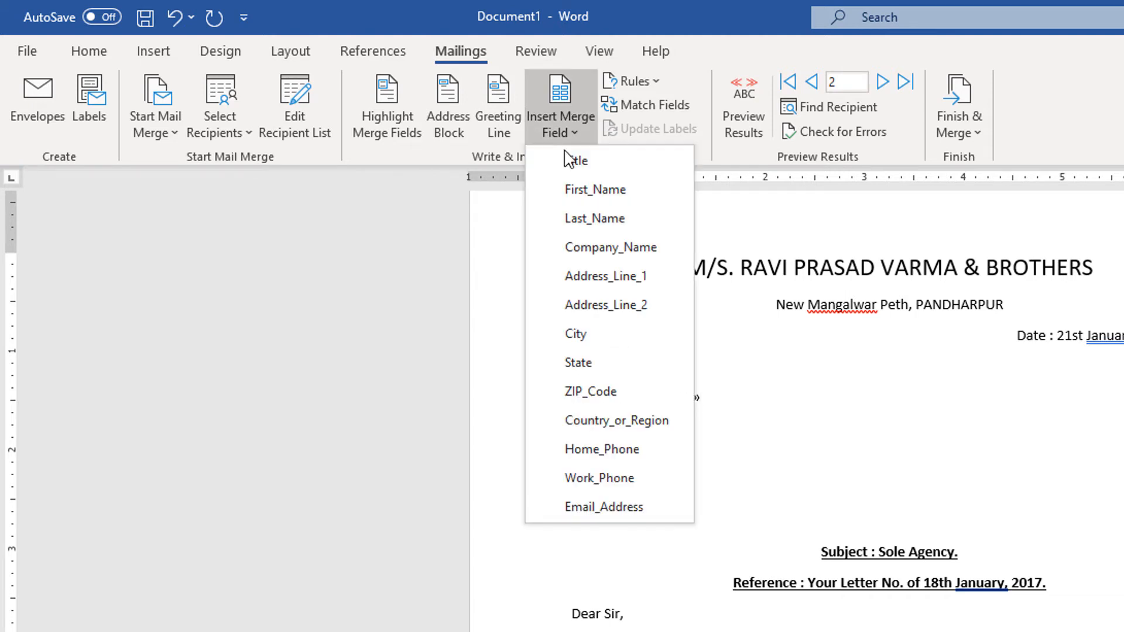
{"action": "left_click", "coordinate": [578, 225]}
- Add the Company_Name and Address_Line_1 merge fields on a new line below the name fields
{"action": "key", "text": "Return"}
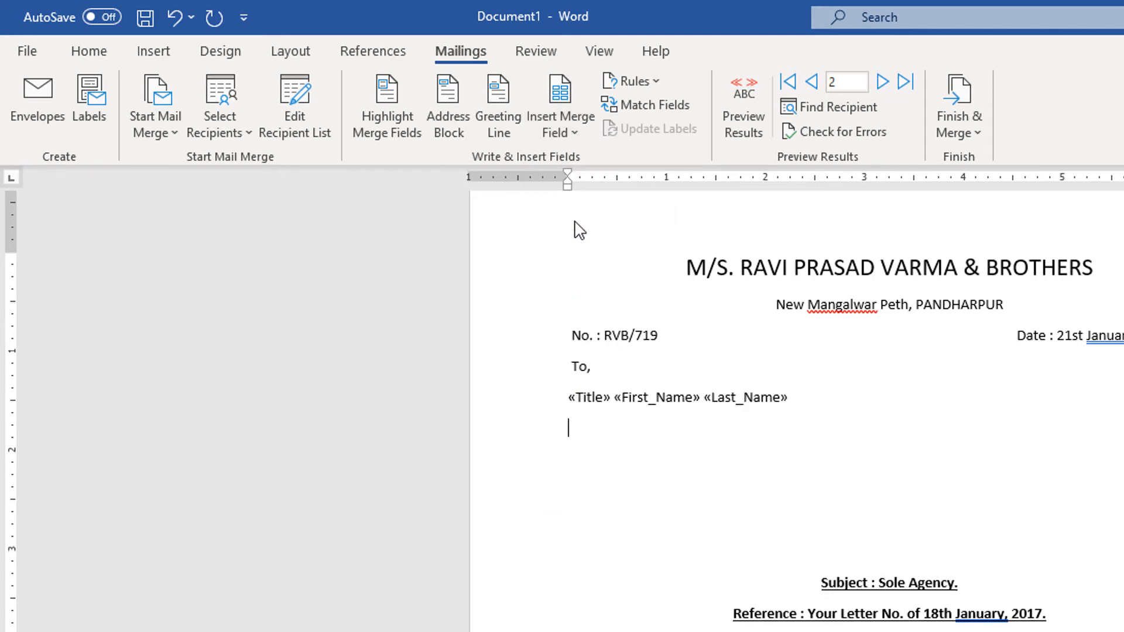
{"action": "left_click", "coordinate": [554, 127]}
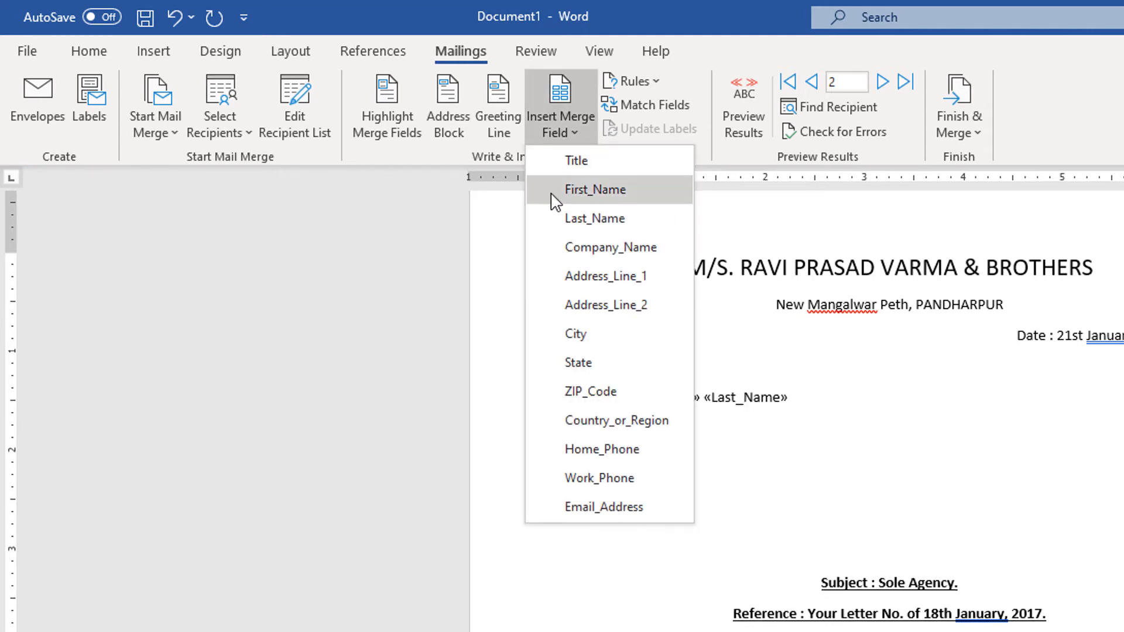
{"action": "left_click", "coordinate": [562, 242]}
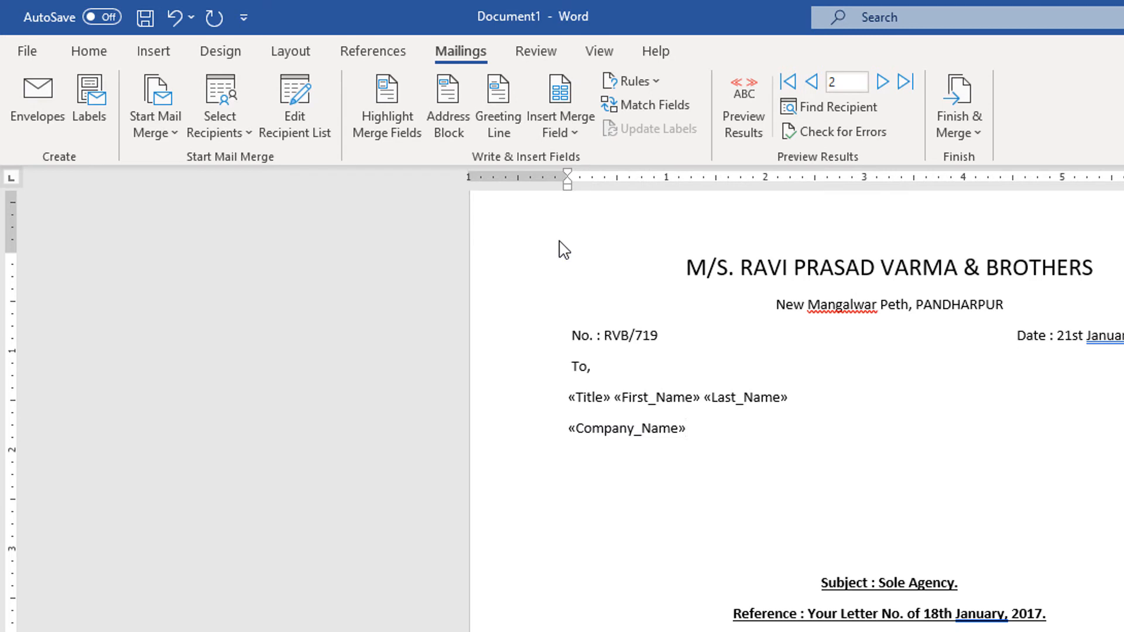
{"action": "left_click", "coordinate": [559, 125]}
{"action": "left_click", "coordinate": [583, 272]}
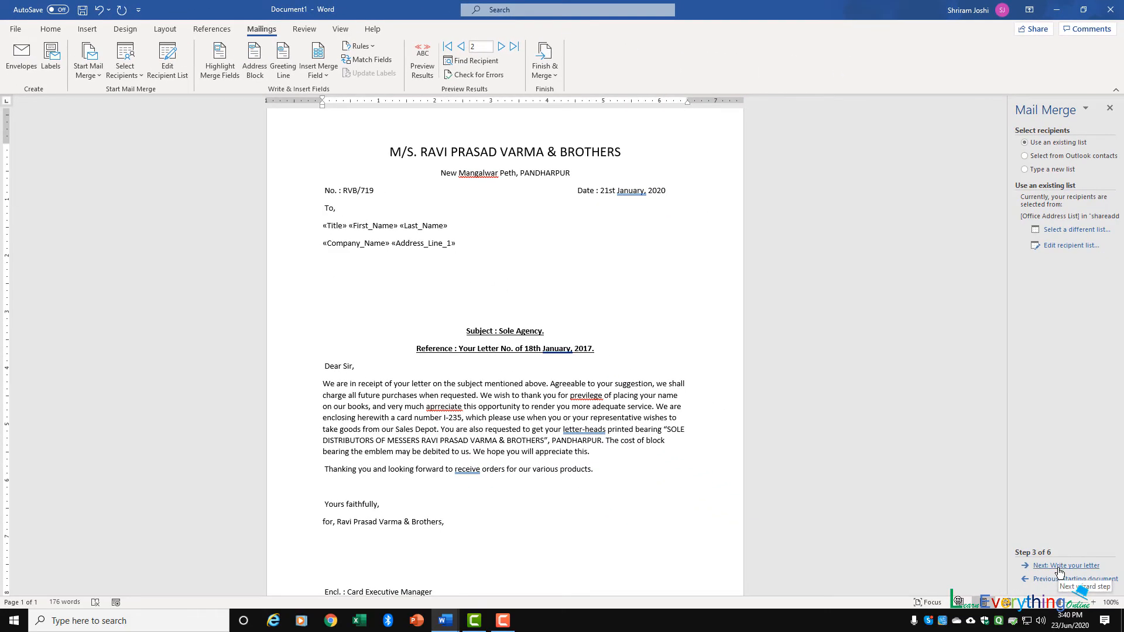
- Advance the wizard to the letter preview, and add a comma after the company name and a period after the address
{"action": "left_click", "coordinate": [1060, 566]}
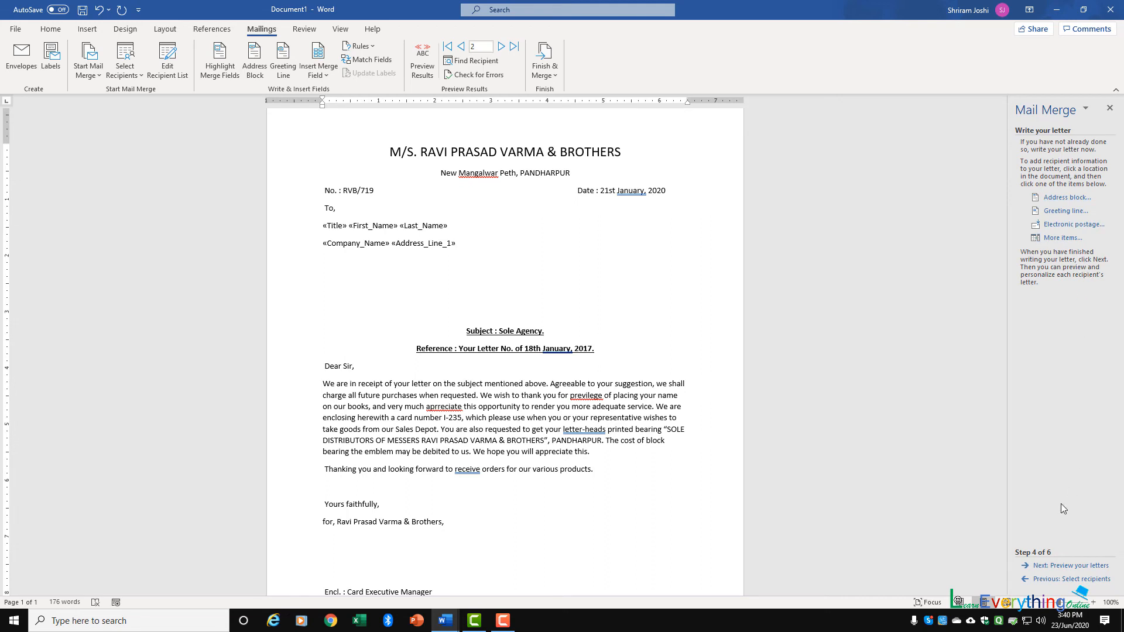
{"action": "left_click", "coordinate": [1040, 566]}
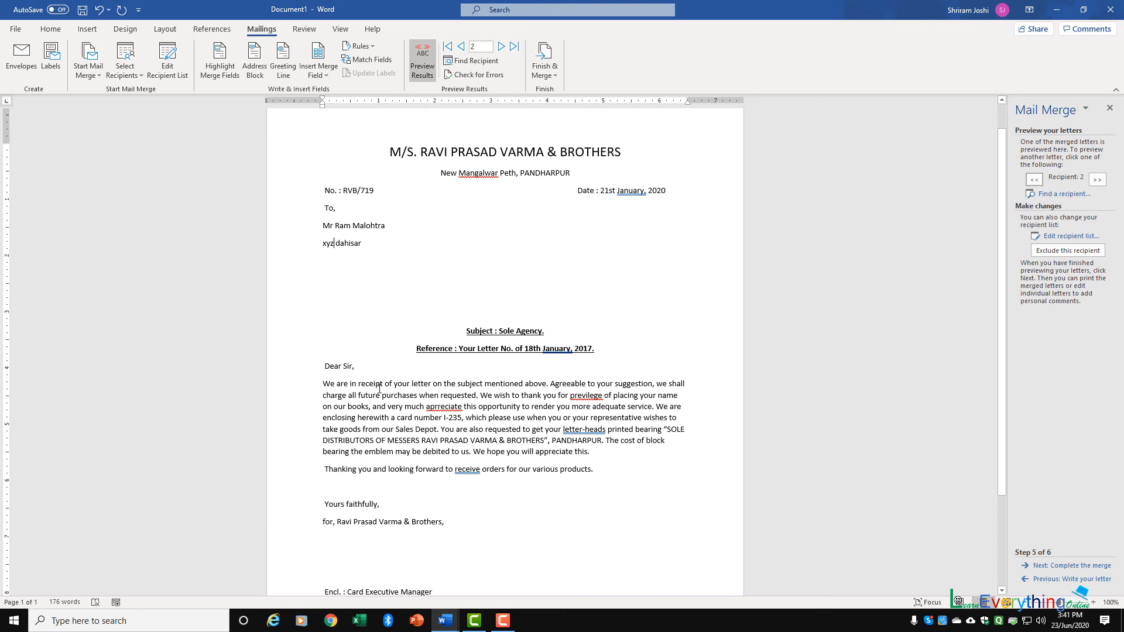
{"action": "type", "text": ","}
{"action": "left_click", "coordinate": [367, 241]}
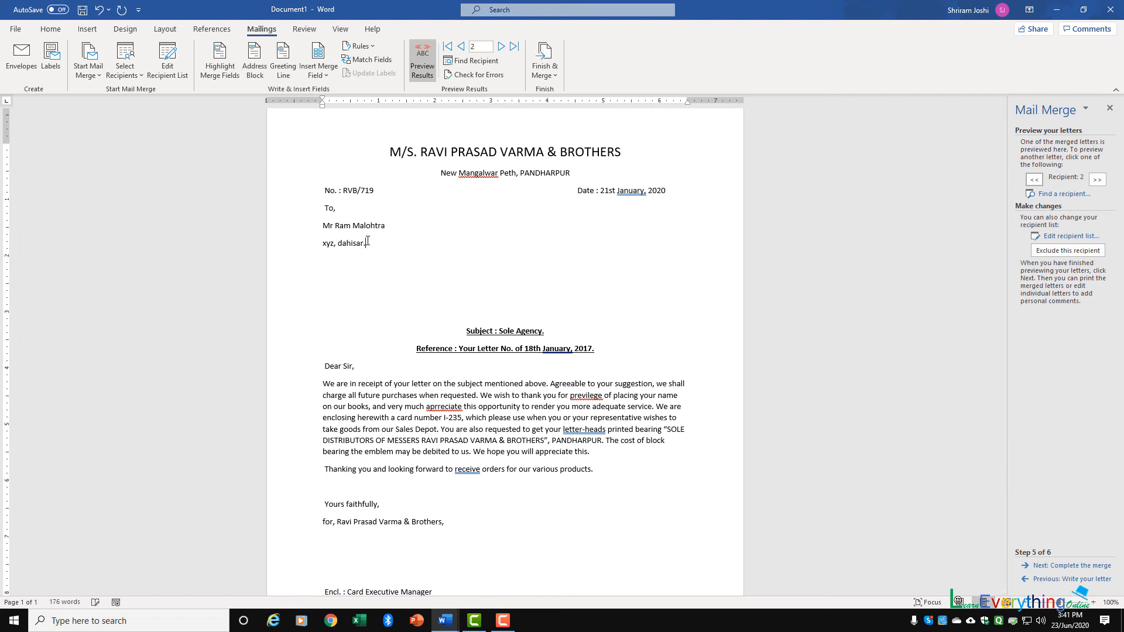
{"action": "type", "text": "."}
- Preview both recipients' letters, and complete the merge by generating individual letters for all records in a new document
{"action": "left_click", "coordinate": [462, 47]}
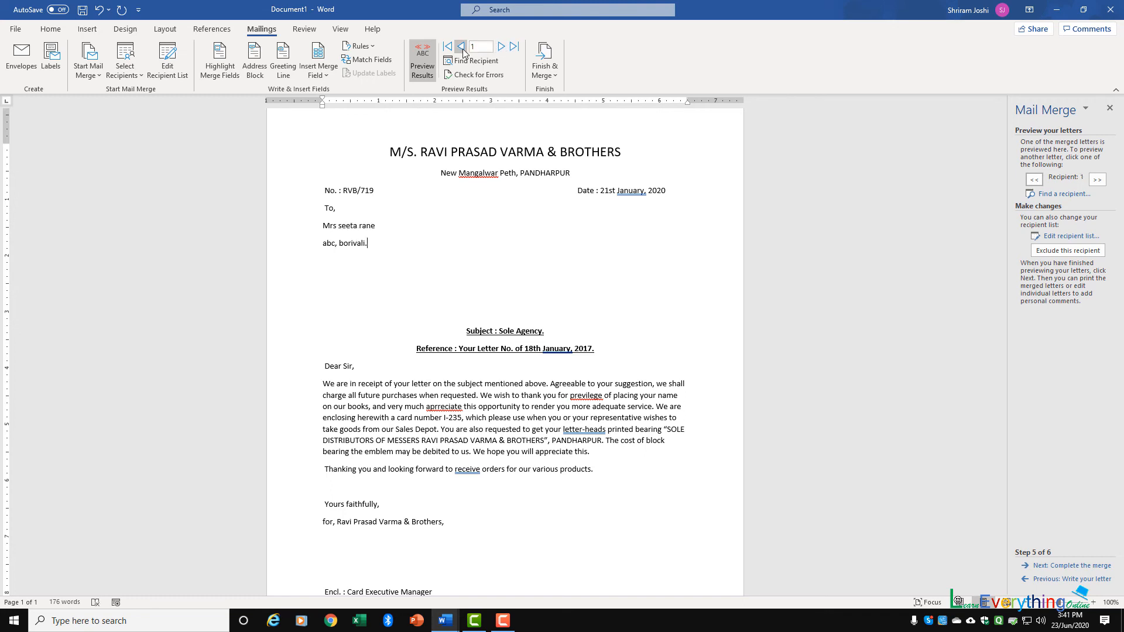
{"action": "left_click", "coordinate": [502, 47]}
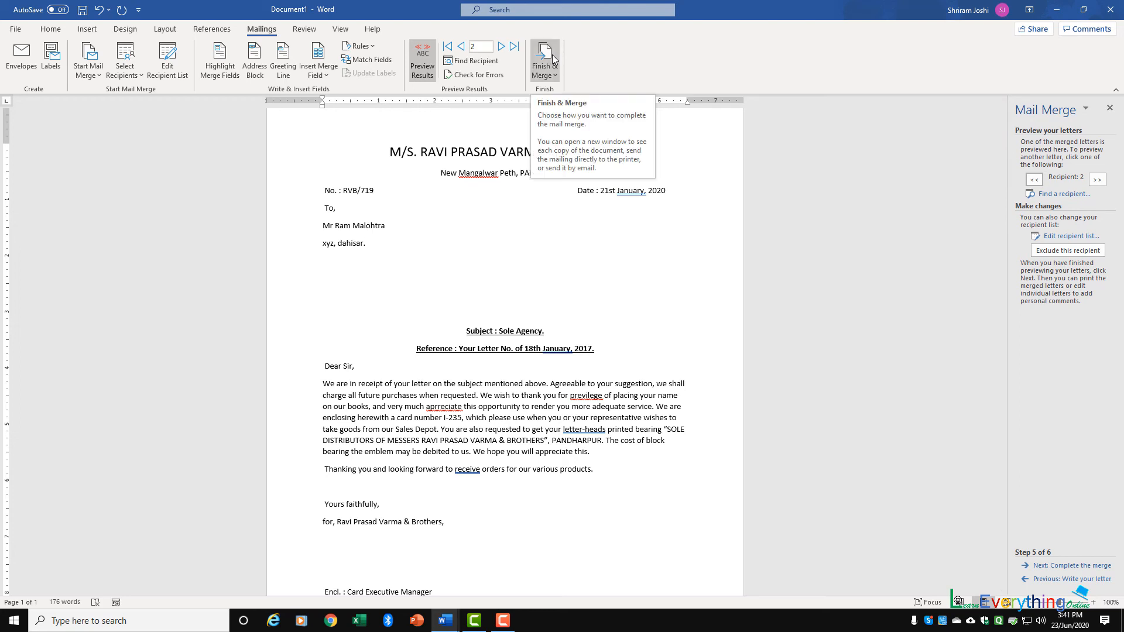
{"action": "left_click", "coordinate": [1028, 566]}
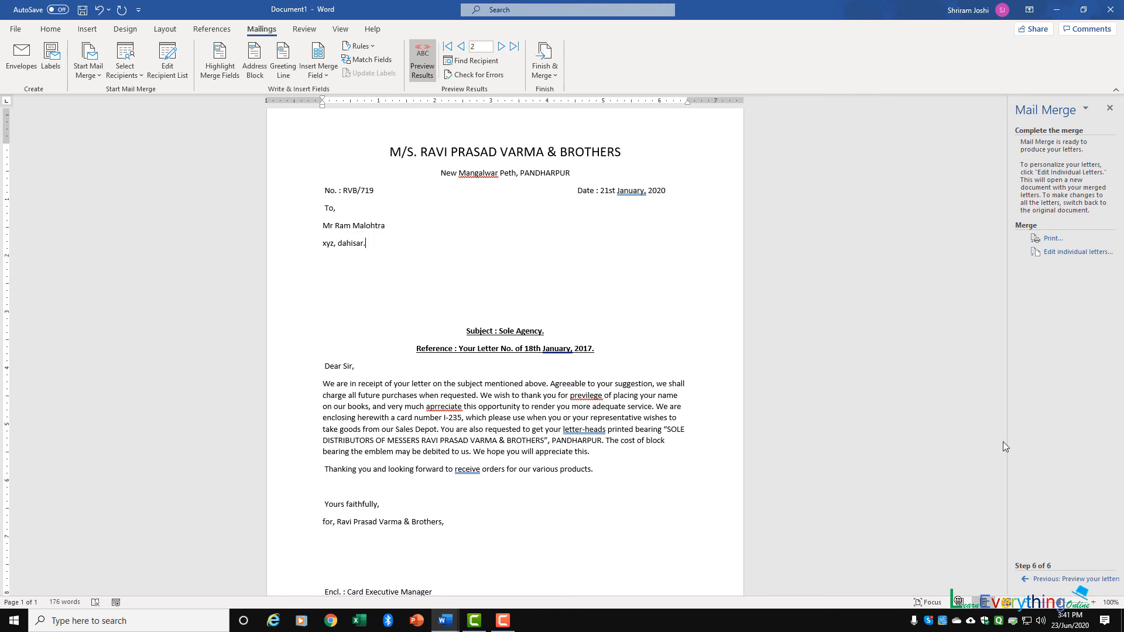
{"action": "left_click", "coordinate": [1052, 257]}
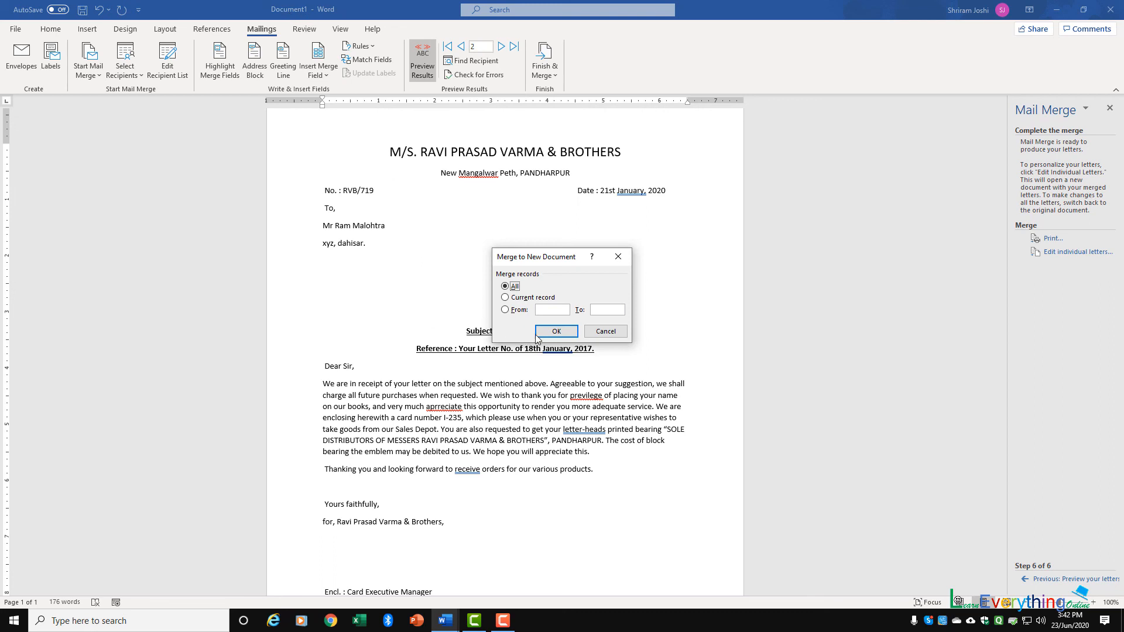
{"action": "left_click", "coordinate": [555, 332]}
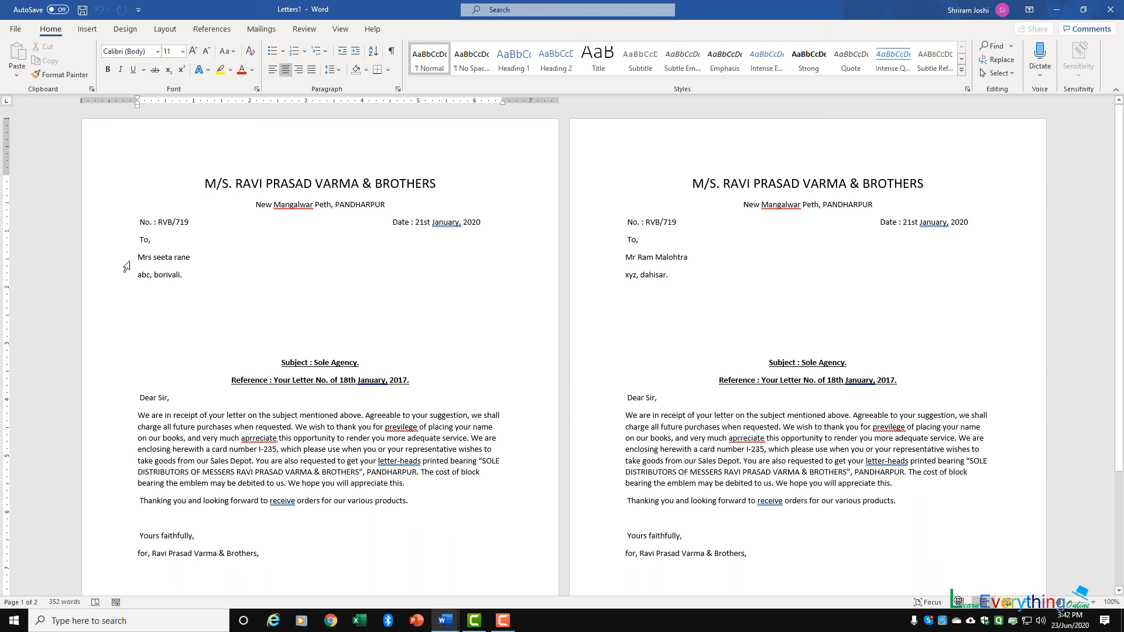
- Examine the recipient name and address lines in both merged letters
{"action": "left_click_drag", "start_coordinate": [124, 262], "coordinate": [124, 275]}
{"action": "left_click", "coordinate": [656, 325]}
{"action": "left_click", "coordinate": [593, 261]}
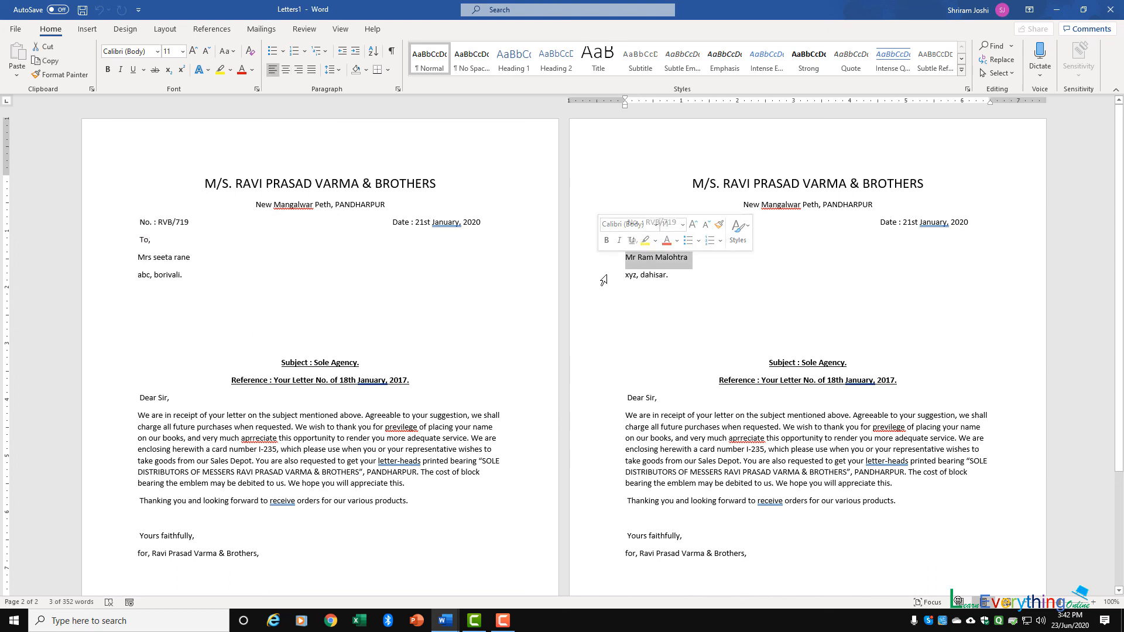
- Look over the body text and closing lines of both merged letters
{"action": "left_click", "coordinate": [602, 276]}
{"action": "left_click", "coordinate": [713, 334]}
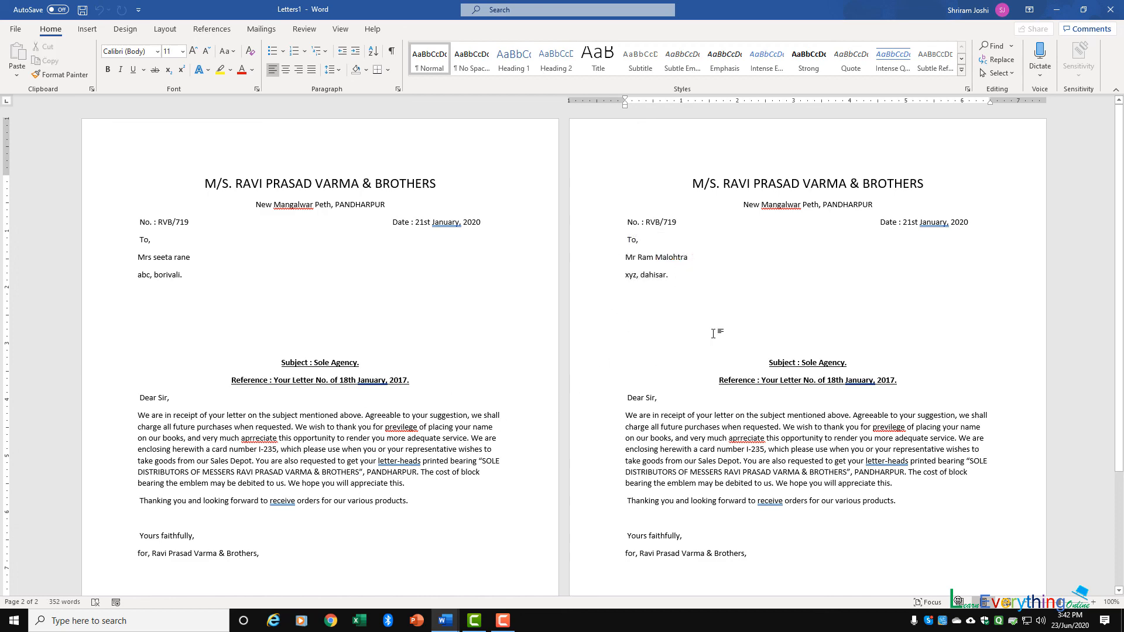
{"action": "scroll", "coordinate": [578, 370], "scroll_direction": "down", "scroll_amount": 3}
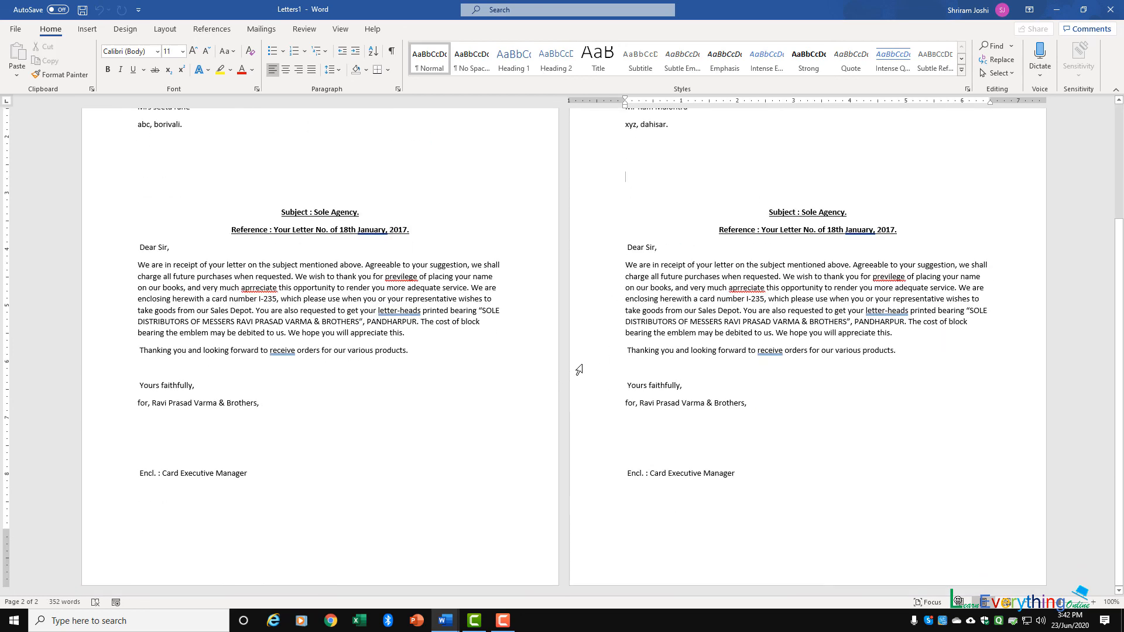
{"action": "scroll", "coordinate": [578, 370], "scroll_direction": "up", "scroll_amount": 3}
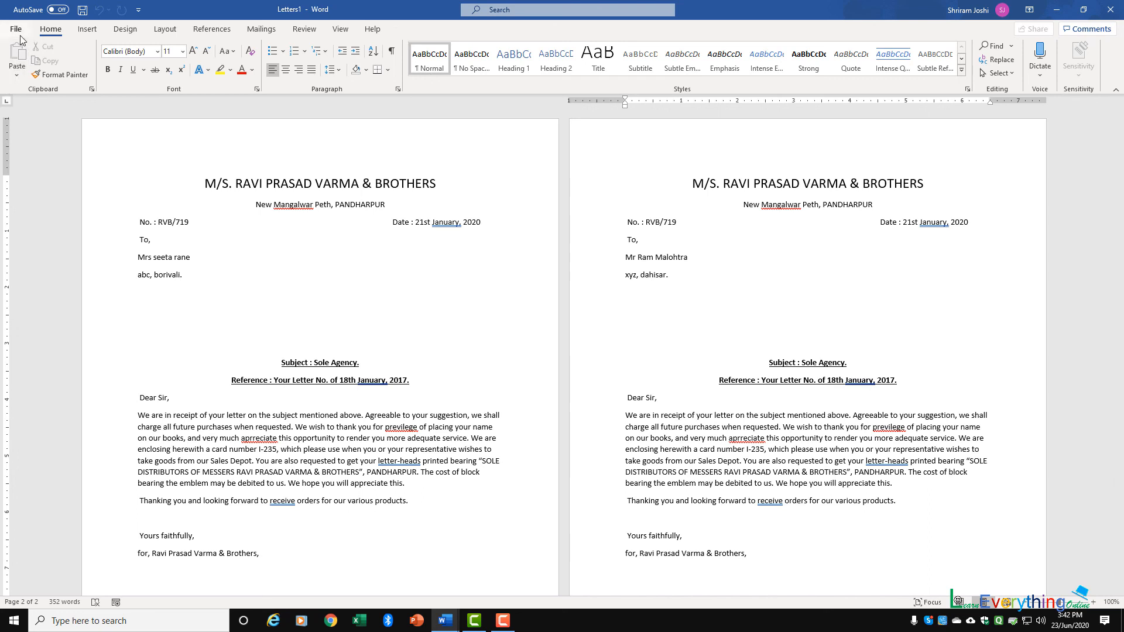
{"action": "left_click", "coordinate": [87, 29]}
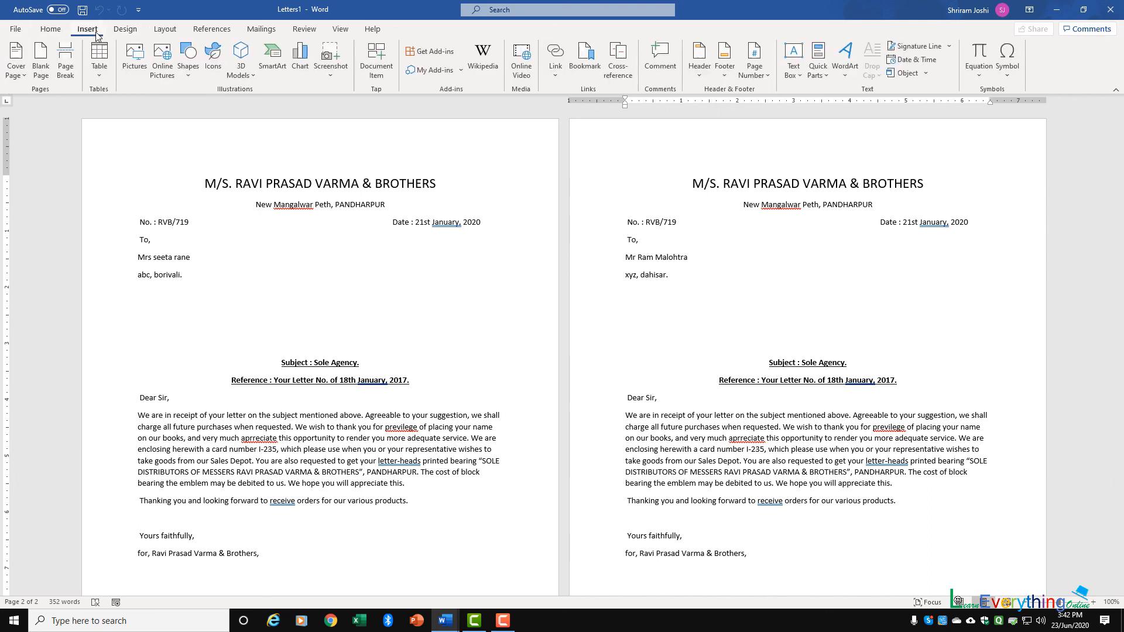
{"action": "left_click", "coordinate": [815, 78]}
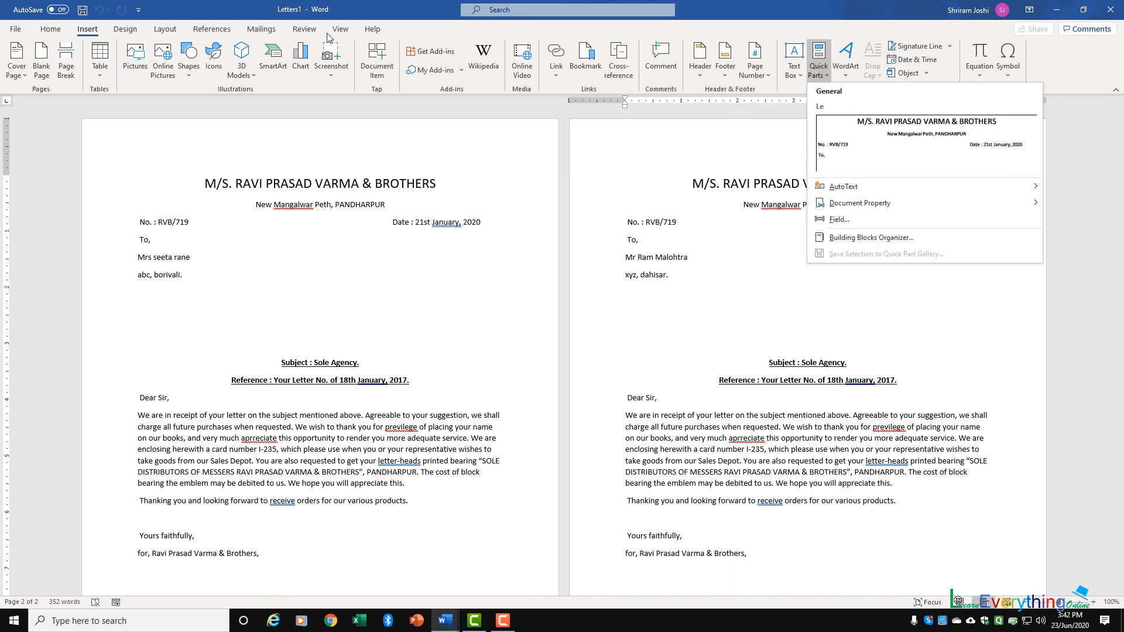
{"action": "left_click", "coordinate": [256, 34]}
{"action": "left_click", "coordinate": [256, 33]}
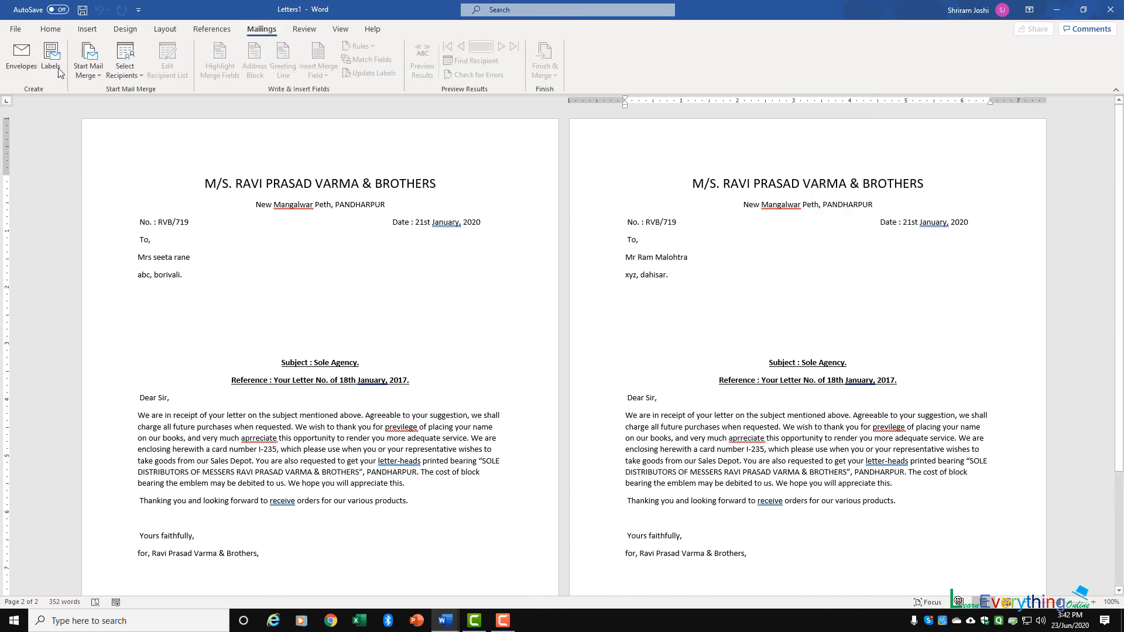
{"action": "left_click", "coordinate": [84, 74]}
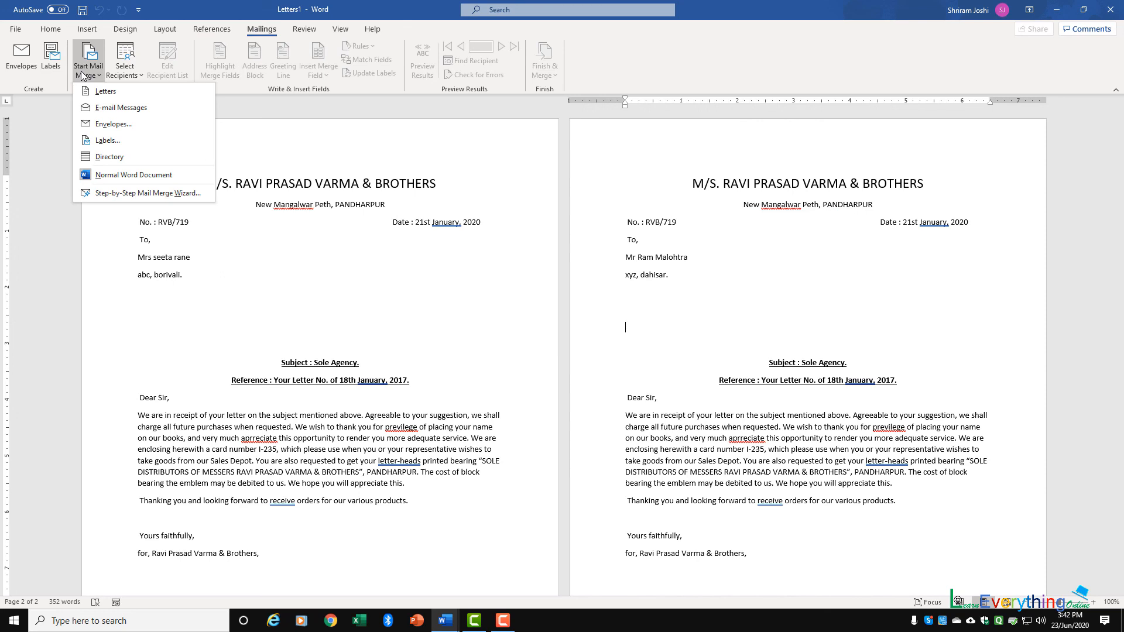
{"action": "left_click", "coordinate": [228, 153]}
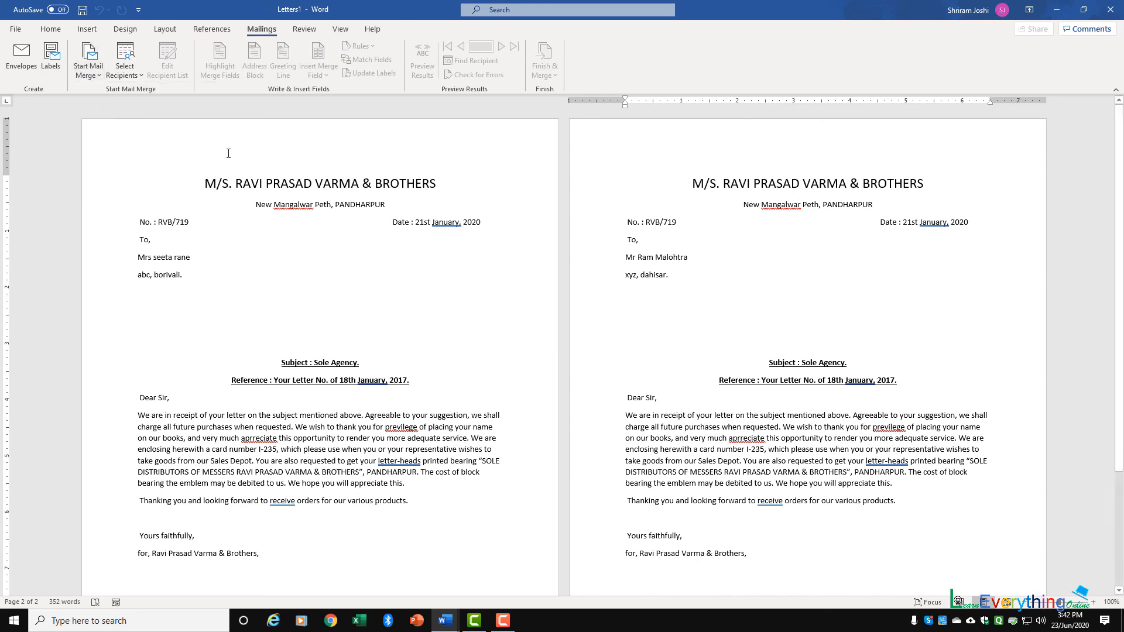